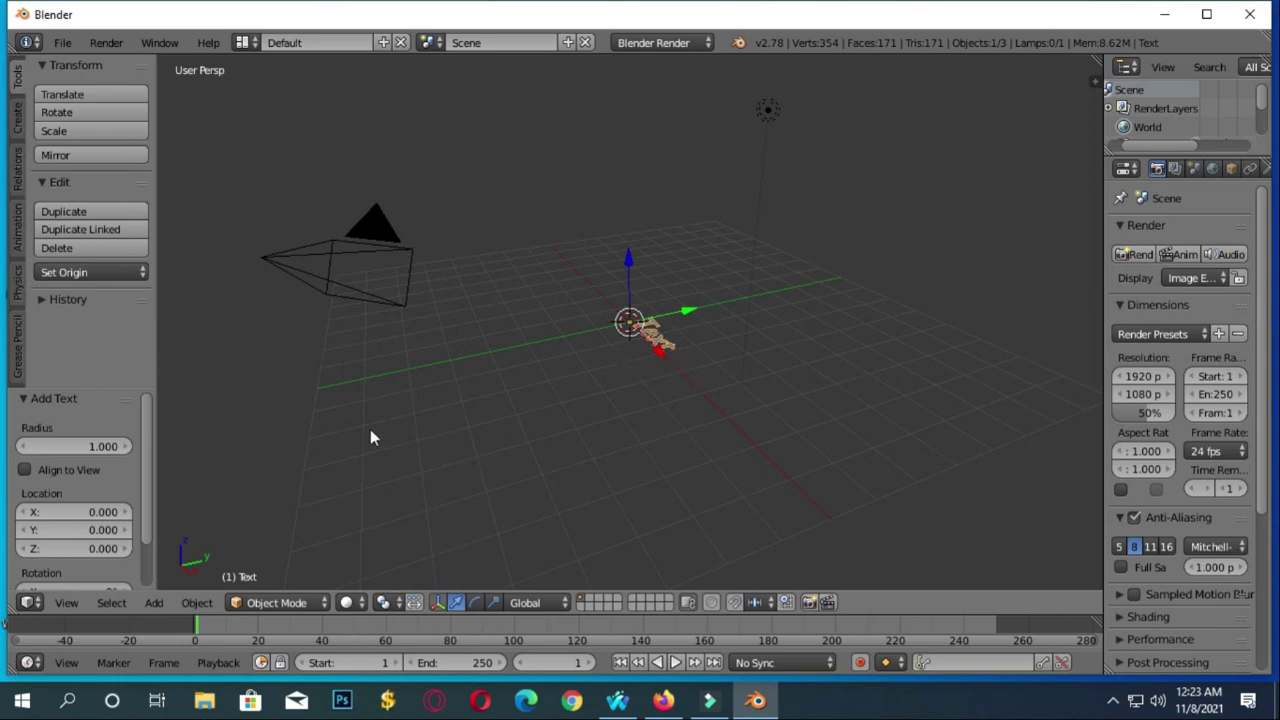
# Rotate the text object so it stands upright, including a 27.03° turn about the Z axis, and hide the manipulator
pyautogui.click(474, 601)
pyautogui.moveTo(659, 263); pyautogui.dragTo(641, 373)
pyautogui.click(613, 425)
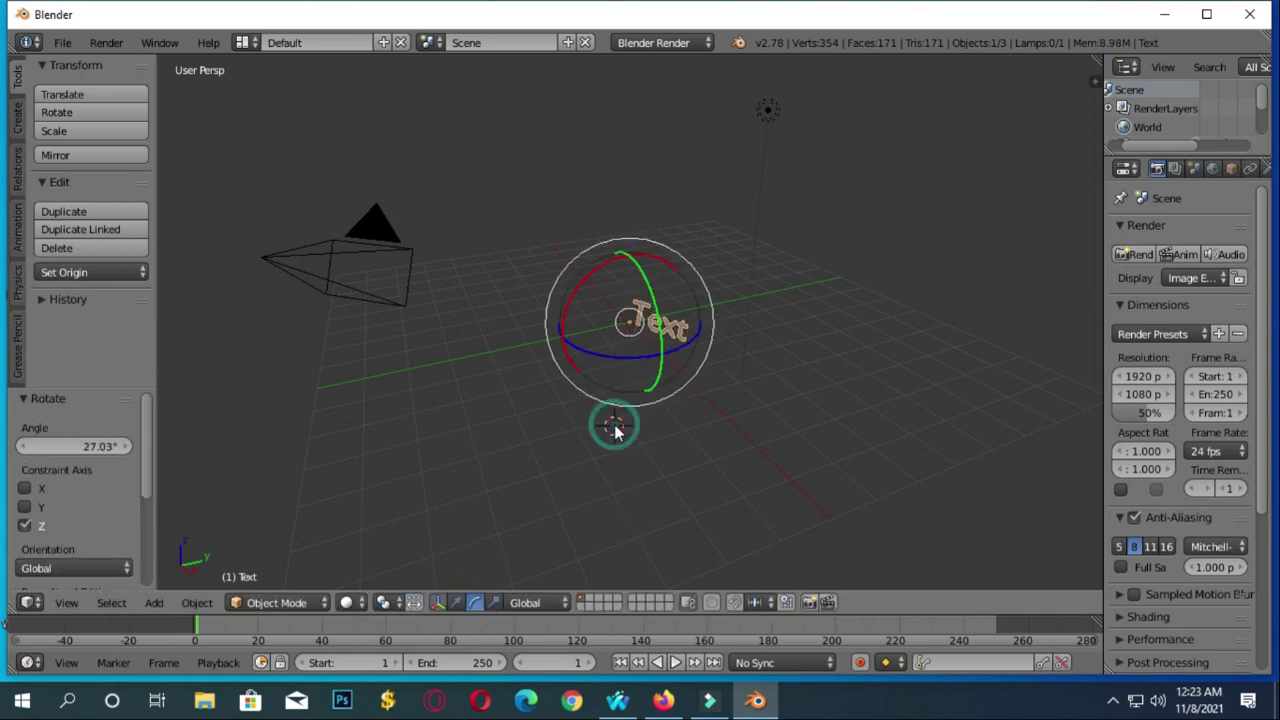
pyautogui.click(437, 602)
# Switch the text object to Edit Mode and replace its content with "My Logo"
pyautogui.click(313, 606)
pyautogui.click(300, 560)
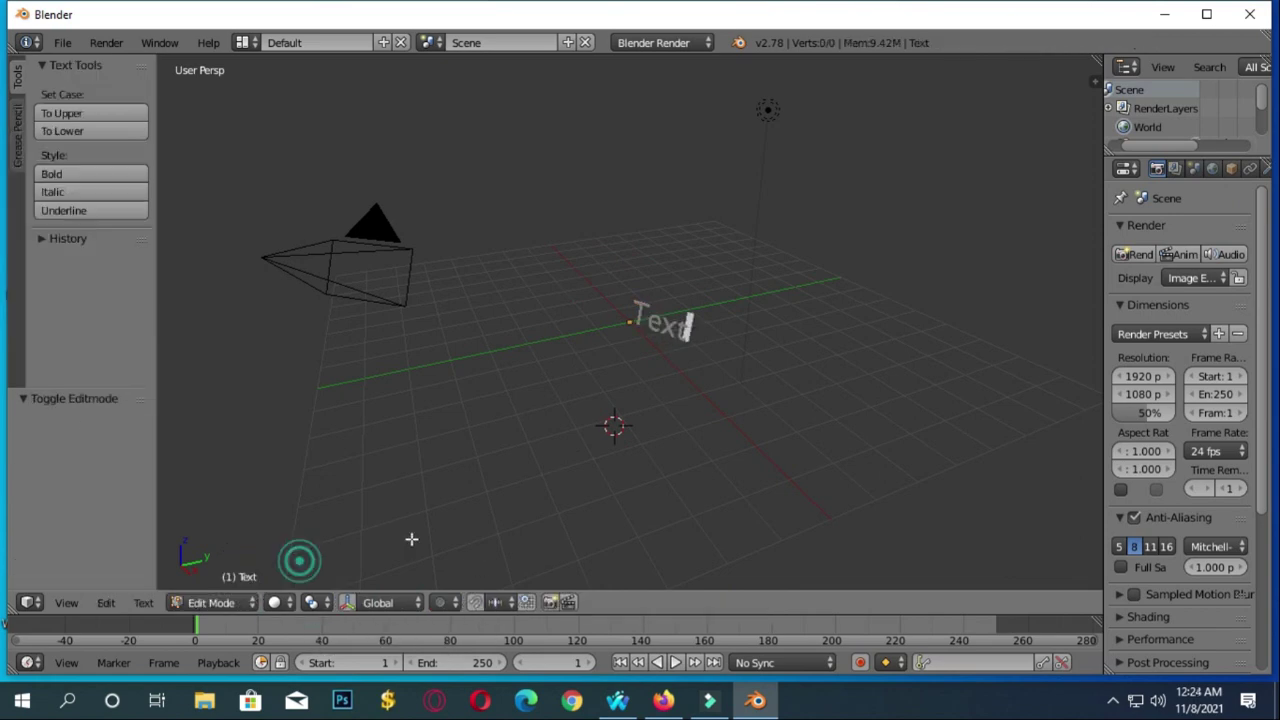
pyautogui.press('BackSpace')
pyautogui.press('BackSpace')
pyautogui.press('BackSpace')
pyautogui.press('BackSpace')
pyautogui.write('My Logo')
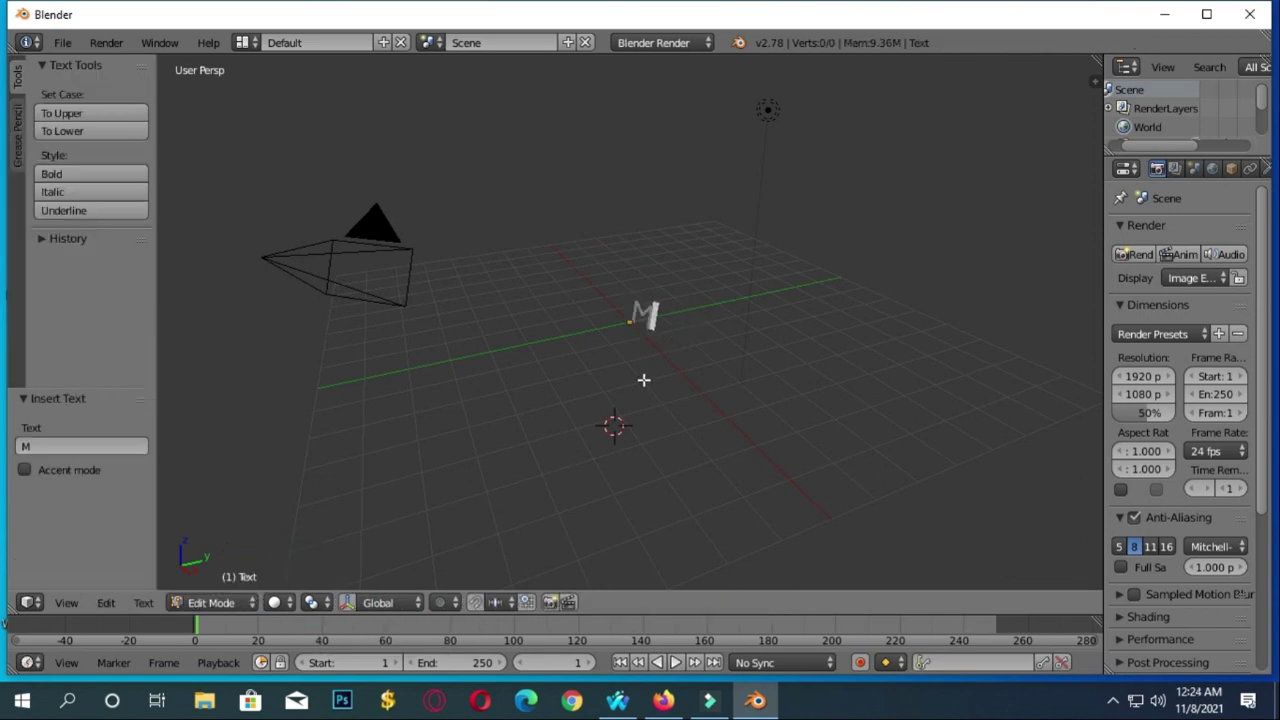
pyautogui.click(613, 322)
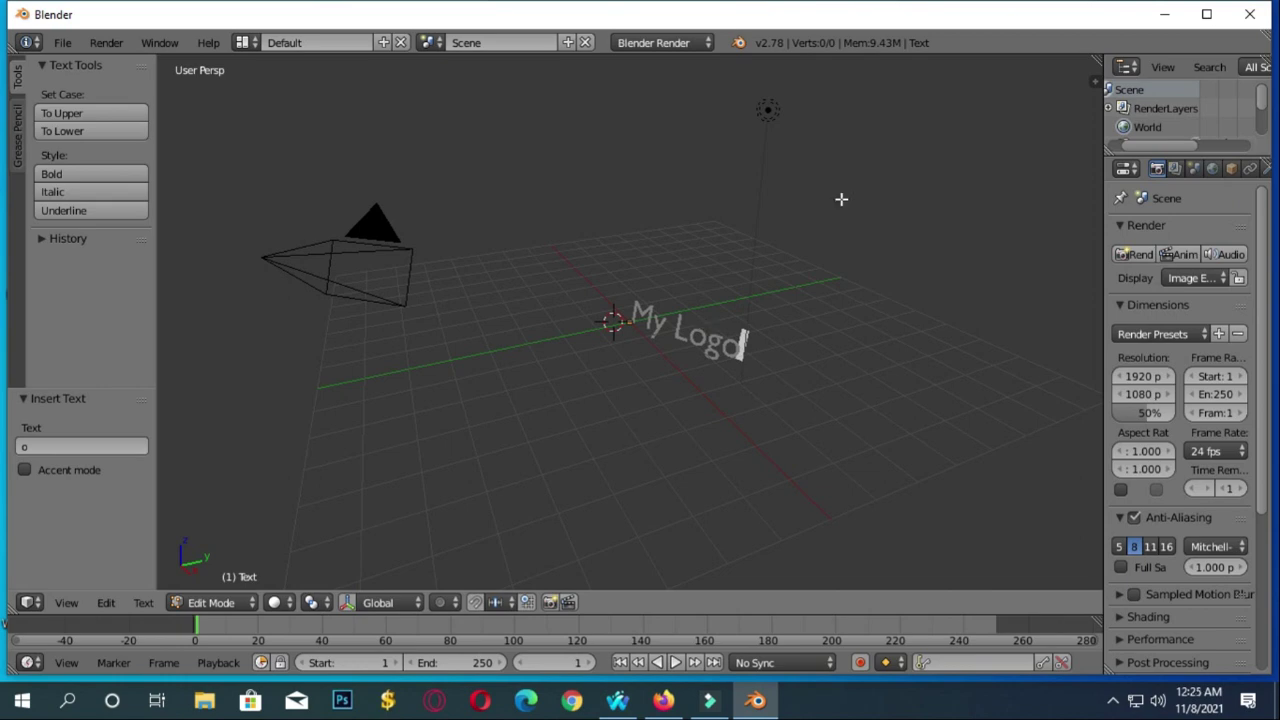
# Widen the properties area and set the text's letter spacing and word spacing to 1.100
pyautogui.moveTo(1102, 285); pyautogui.dragTo(948, 285)
pyautogui.click(1128, 170)
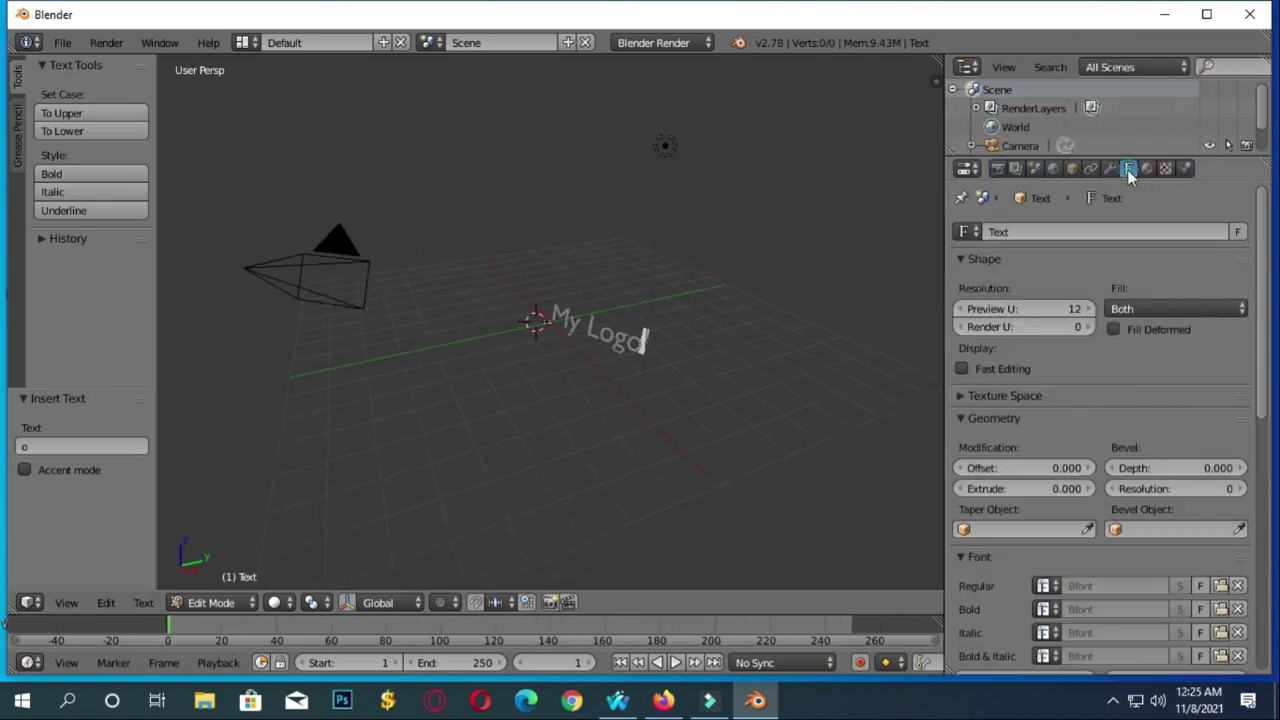
pyautogui.scroll(-2, 1102, 420)
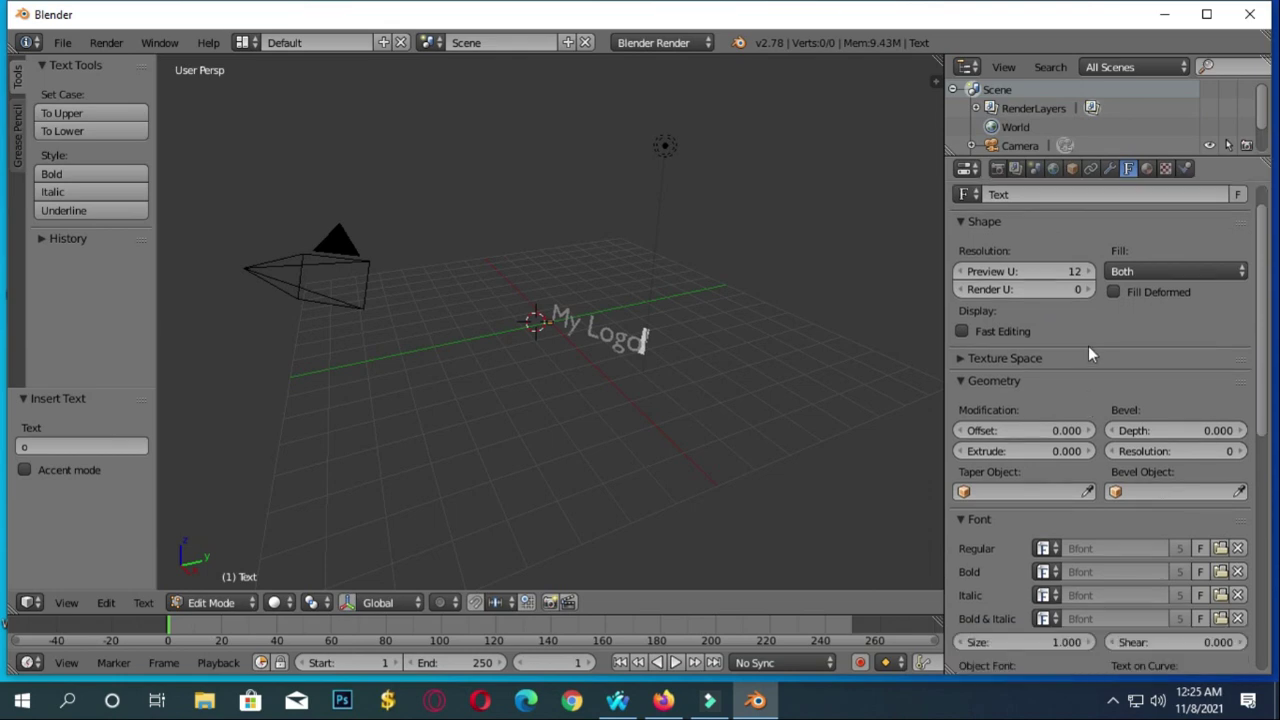
pyautogui.scroll(-10, 1117, 392)
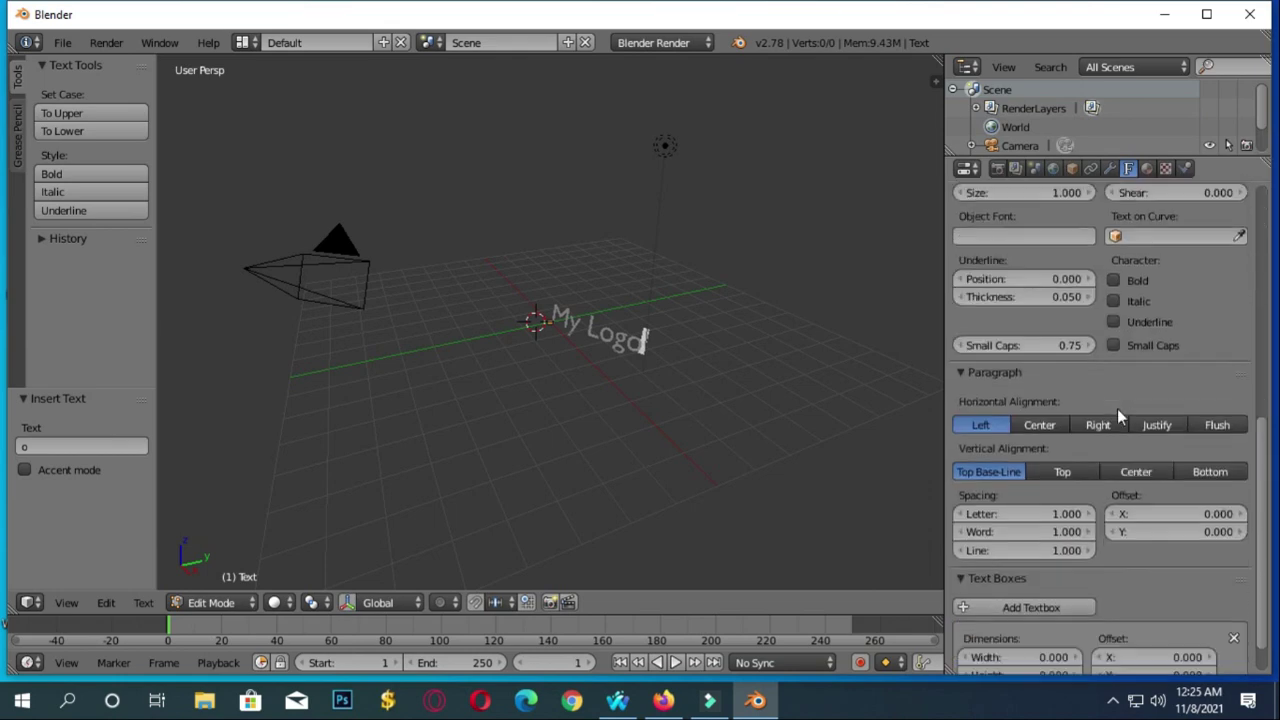
pyautogui.scroll(10, 1117, 408)
pyautogui.scroll(-3, 1081, 399)
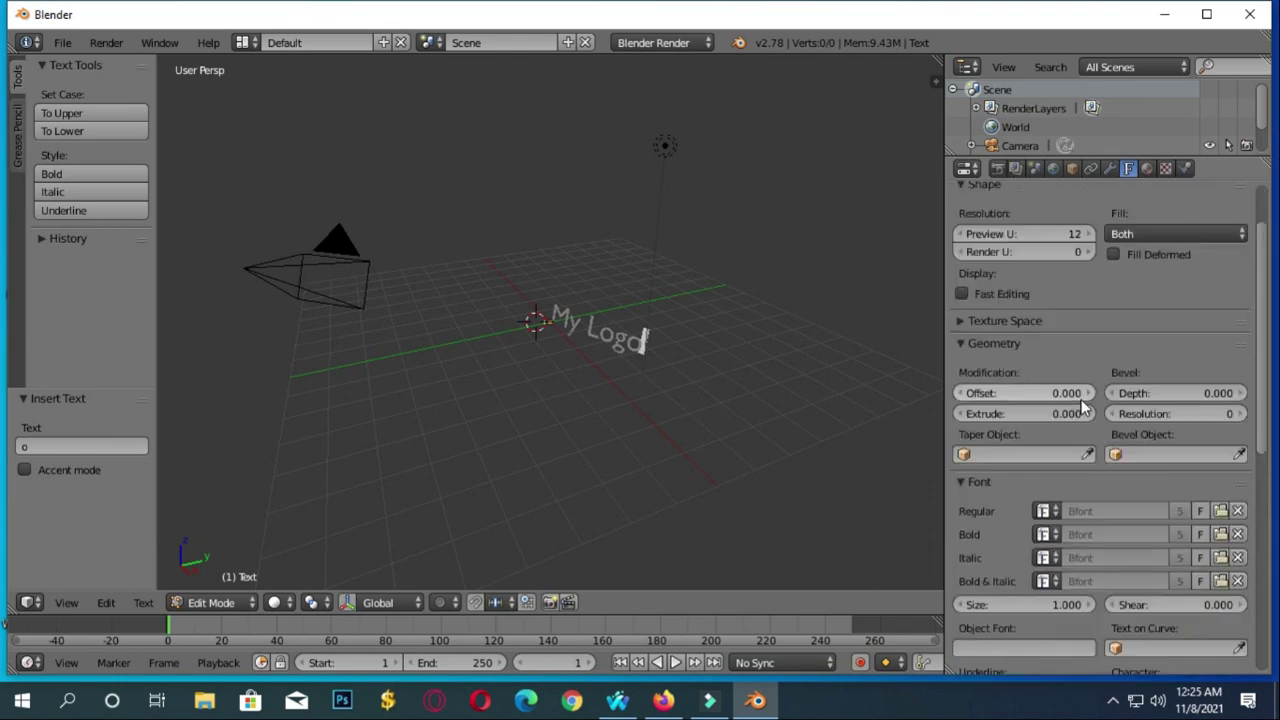
pyautogui.scroll(-1, 1073, 441)
pyautogui.click(1157, 495)
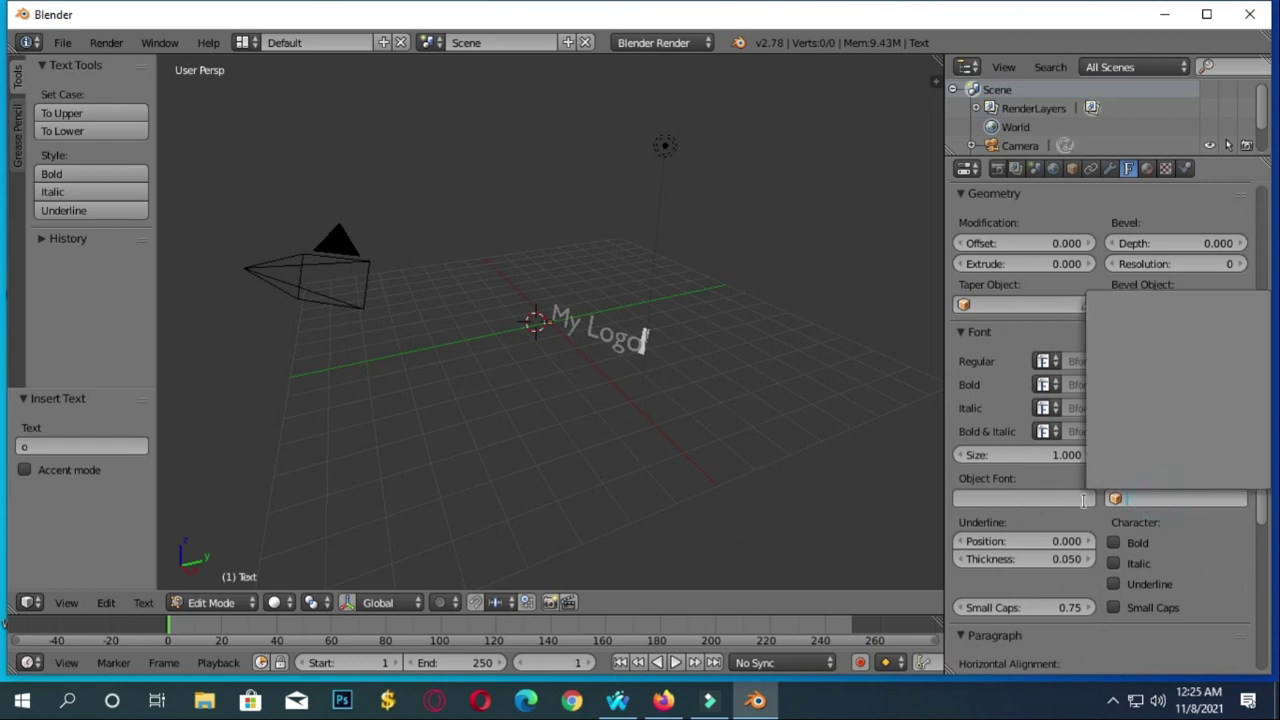
pyautogui.scroll(-8, 1143, 488)
pyautogui.scroll(5, 1143, 490)
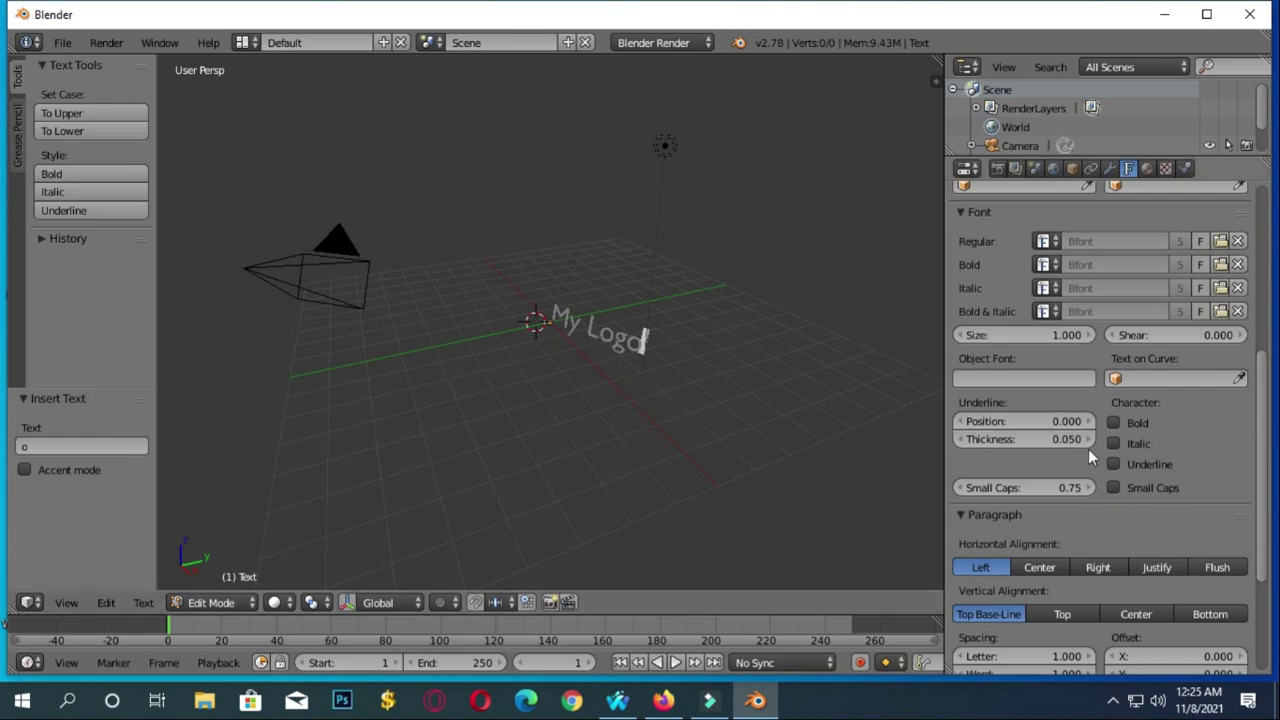
pyautogui.scroll(-5, 1145, 449)
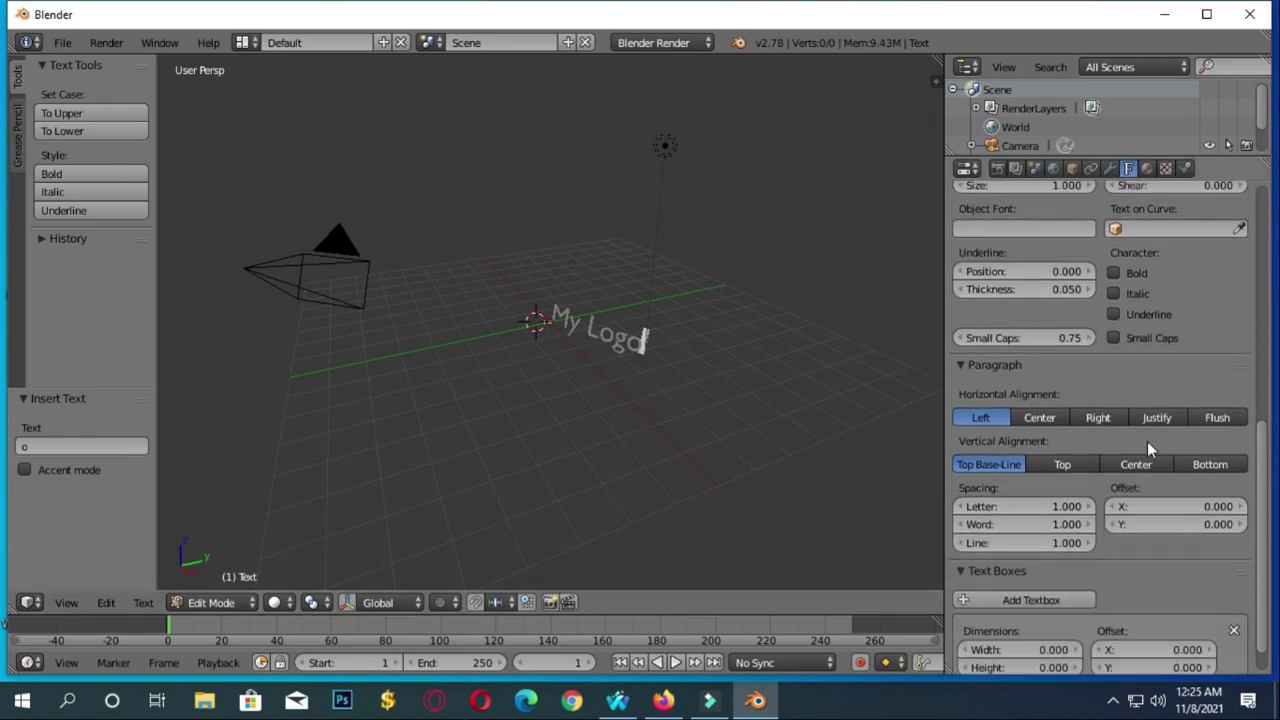
pyautogui.click(1088, 468)
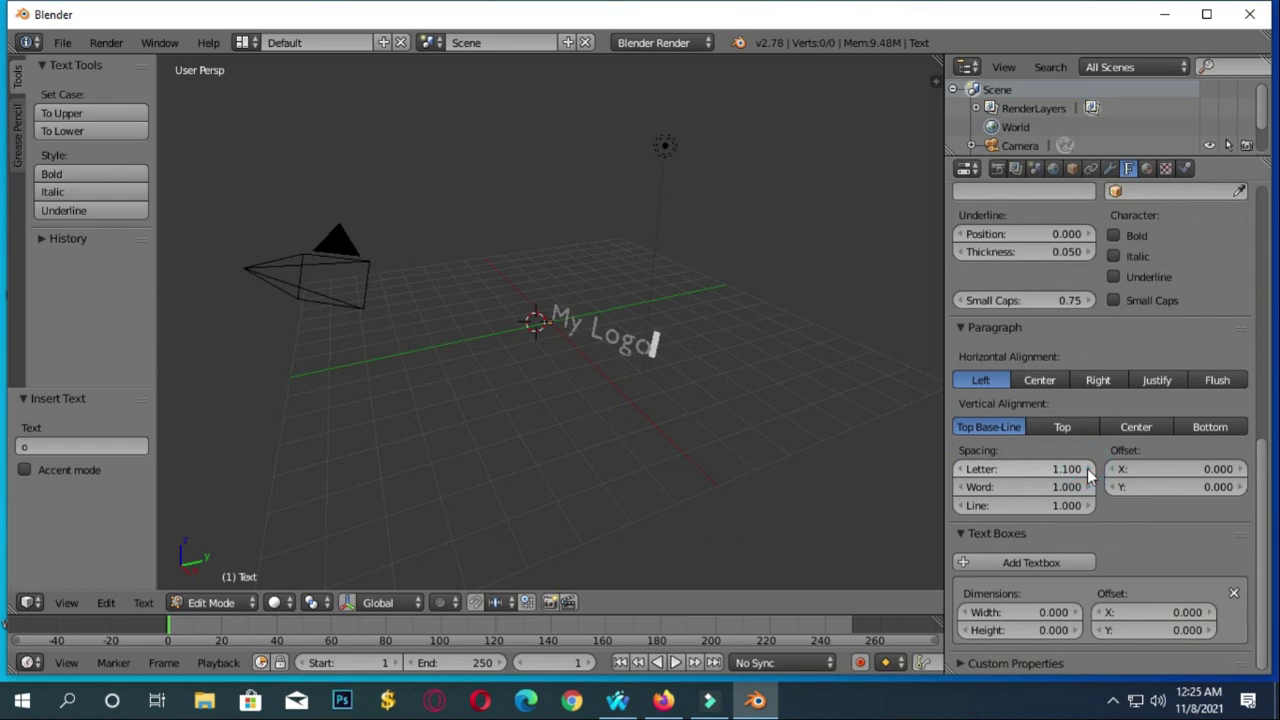
pyautogui.click(1089, 485)
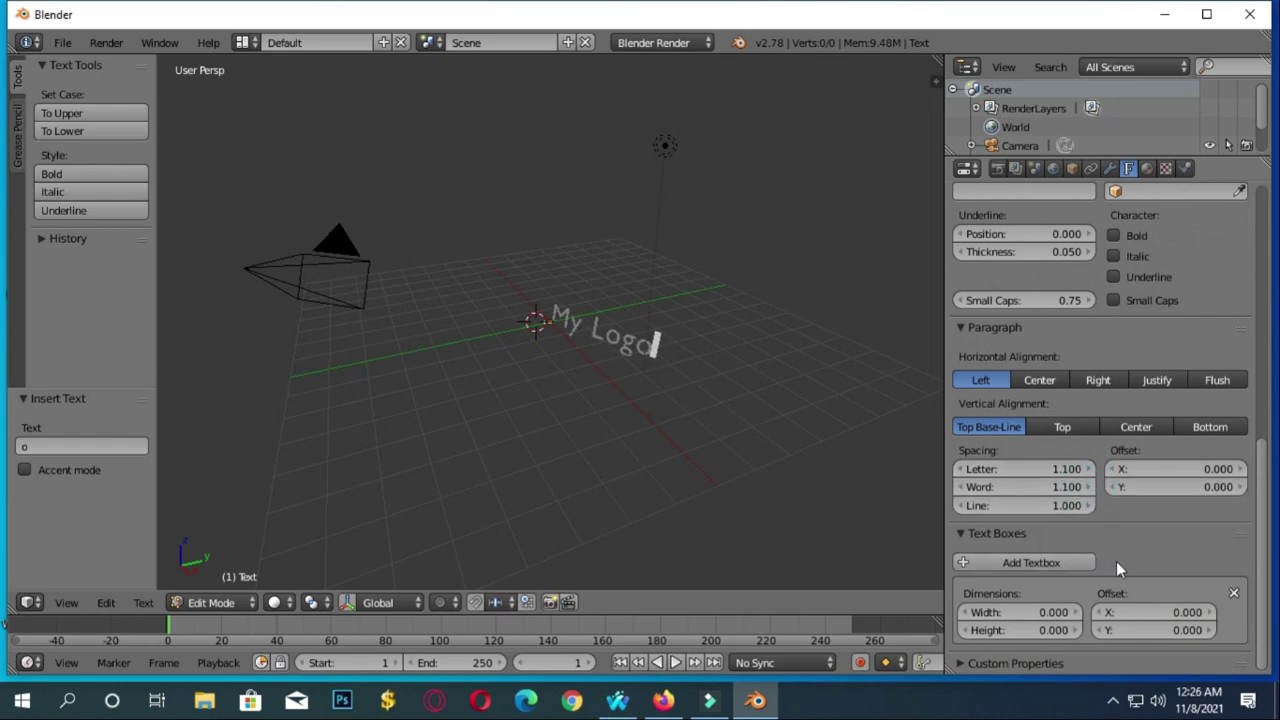
# Return the text to Object Mode and set its underline thickness to 0.800
pyautogui.click(1109, 168)
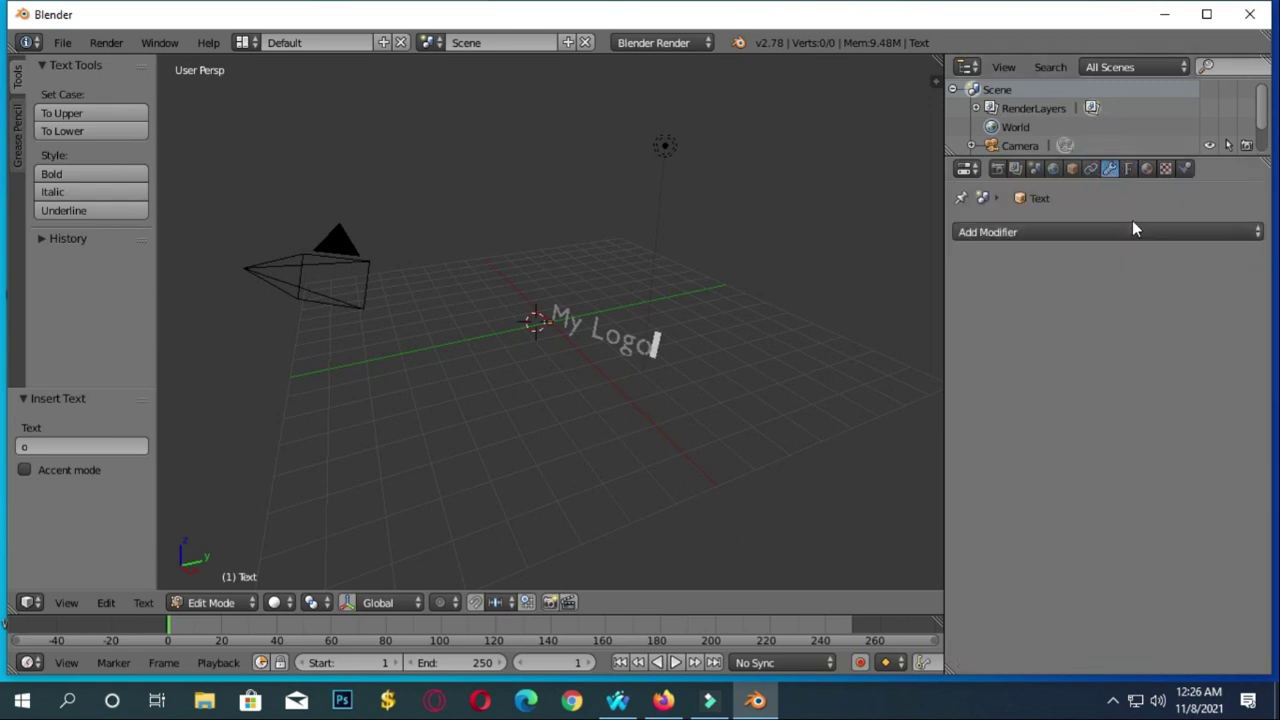
pyautogui.click(1124, 168)
pyautogui.scroll(2, 1114, 268)
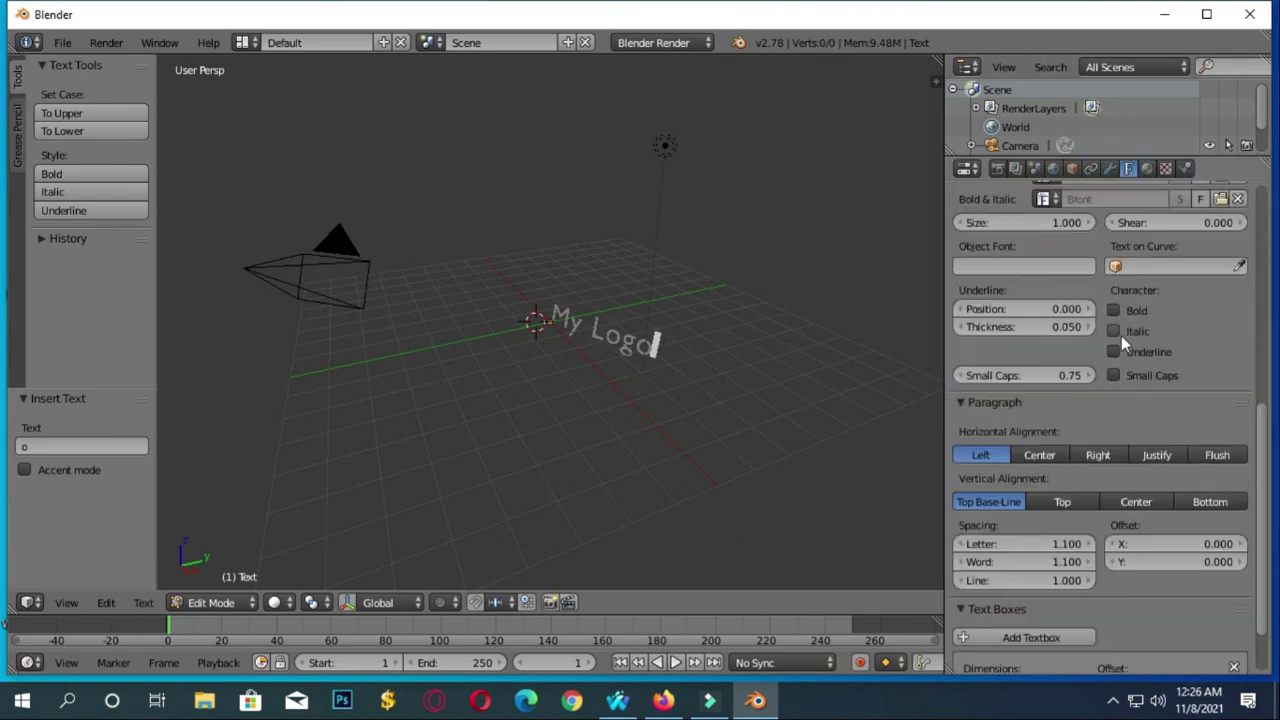
pyautogui.click(211, 602)
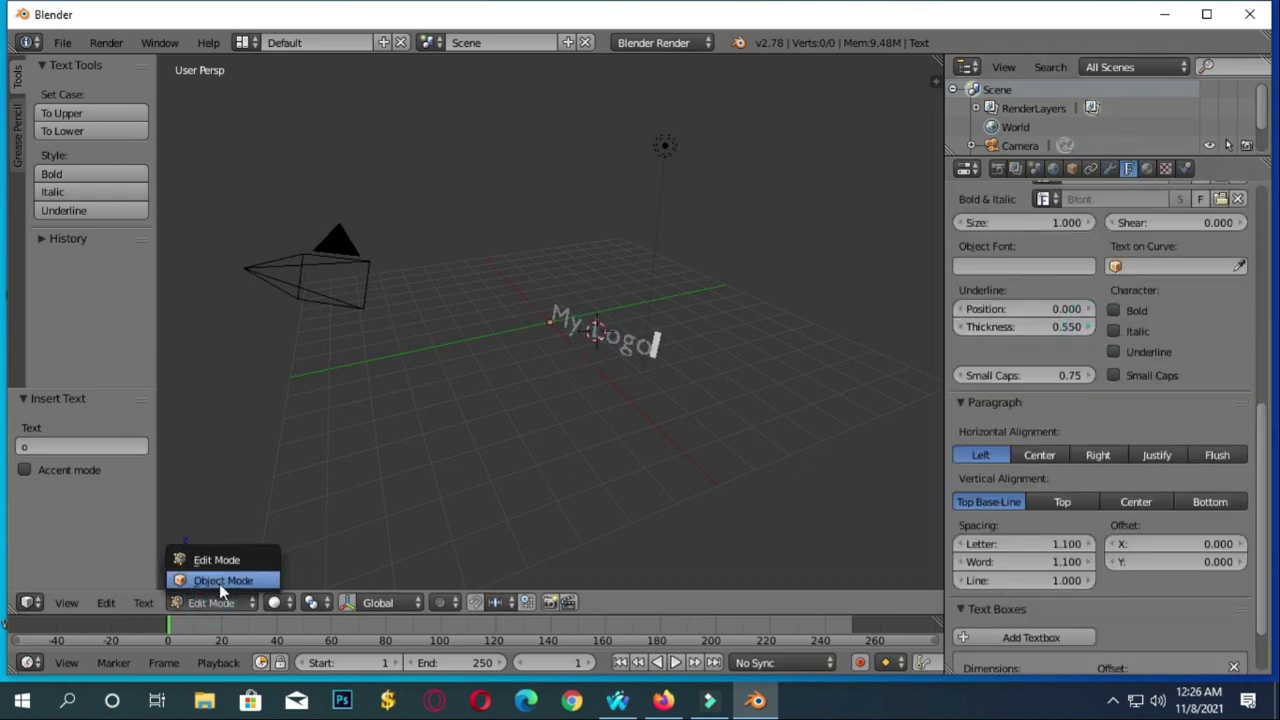
pyautogui.click(219, 583)
pyautogui.moveTo(935, 345); pyautogui.dragTo(866, 371, button='middle')
pyautogui.moveTo(1040, 327); pyautogui.dragTo(1090, 333)
pyautogui.scroll(4, 729, 403)
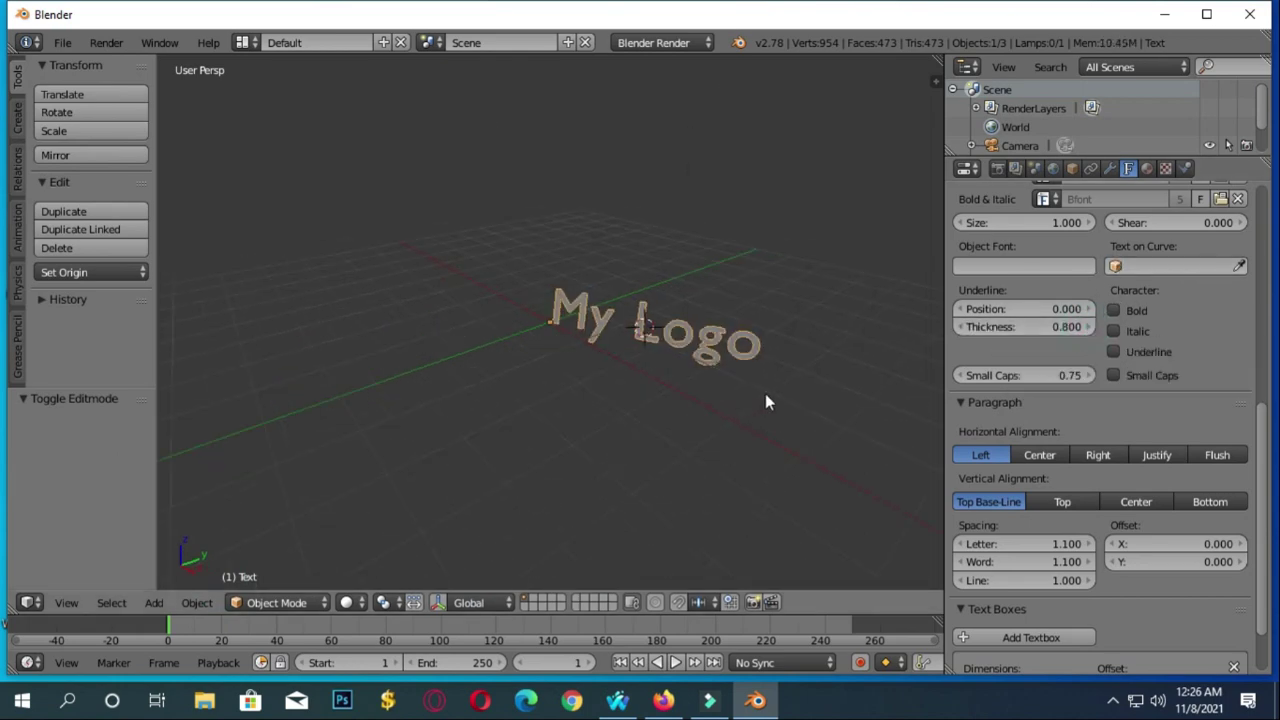
pyautogui.scroll(-1, 766, 403)
# Try a shear of -0.200 on the text
pyautogui.click(1114, 223)
pyautogui.click(1114, 223)
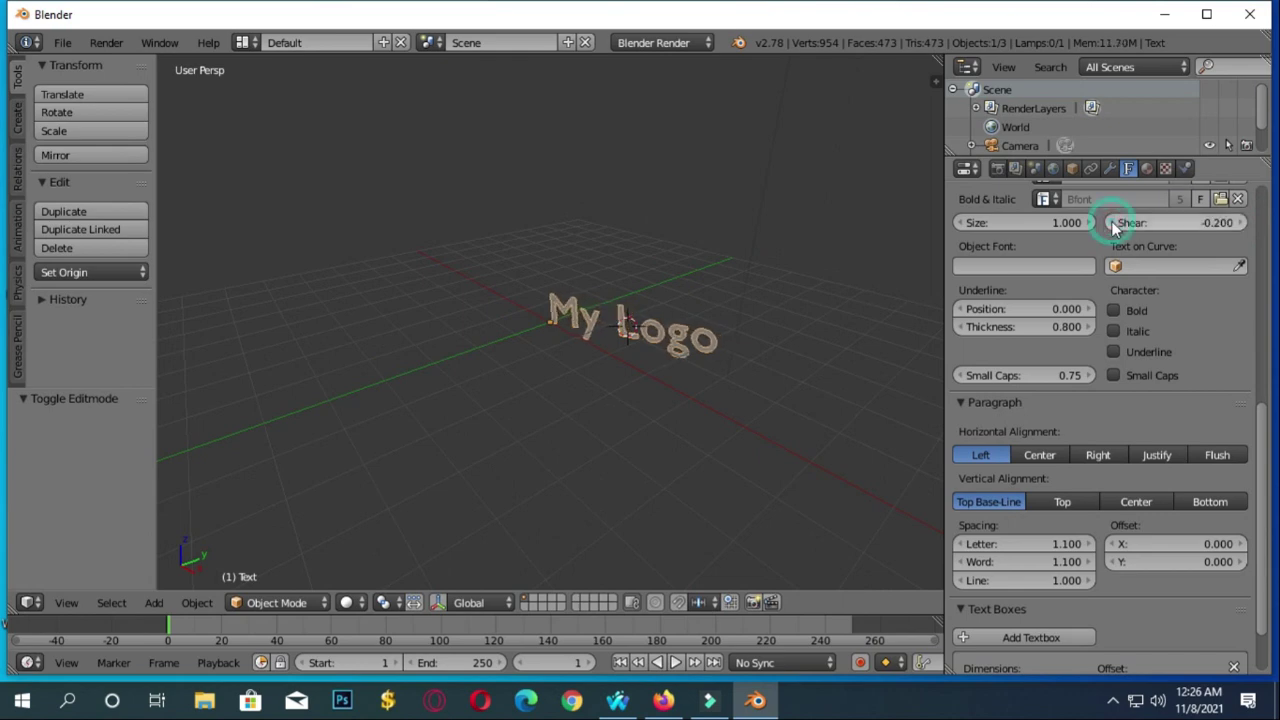
pyautogui.click(1238, 223)
pyautogui.click(1238, 223)
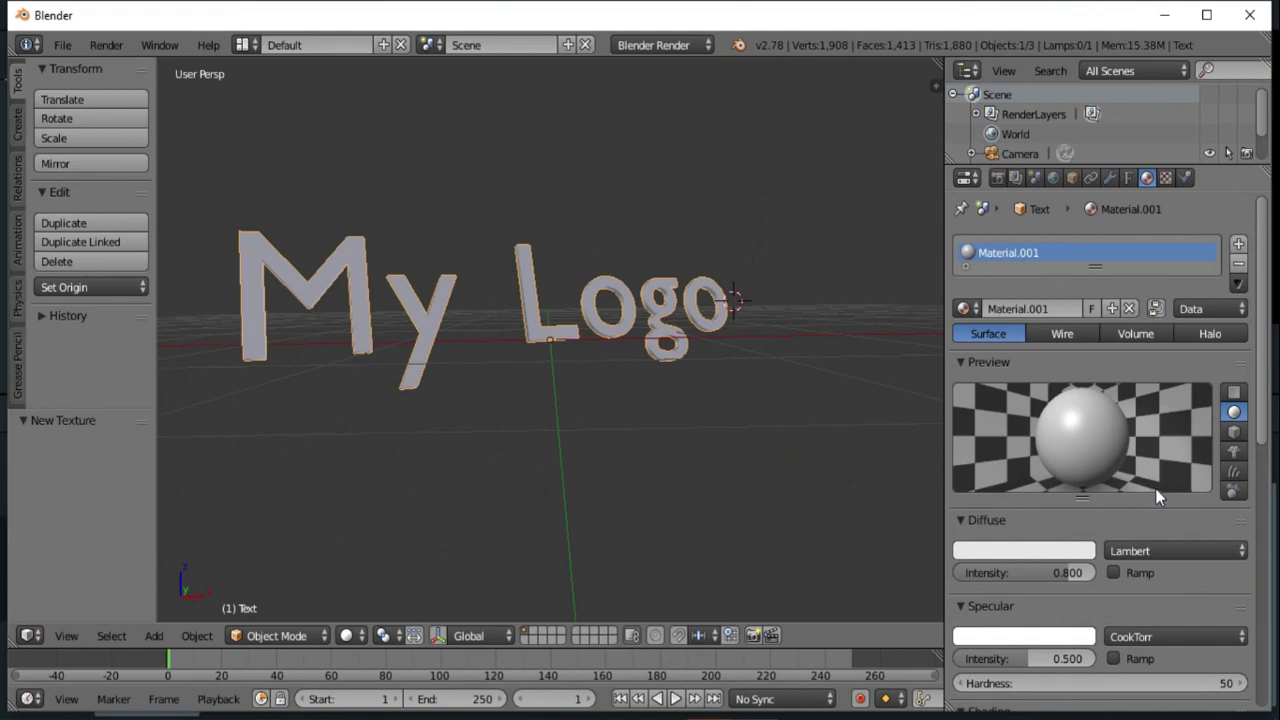
# Set the viewport shading to Rendered
pyautogui.click(1165, 170)
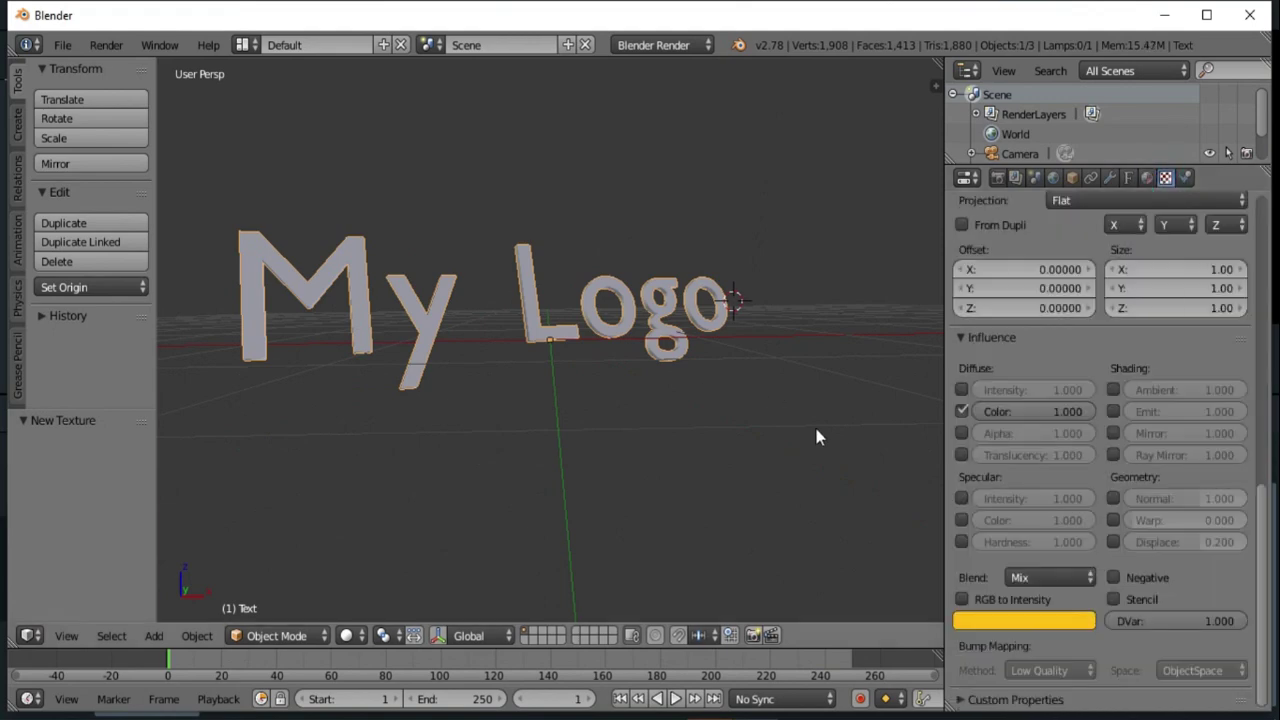
pyautogui.click(318, 636)
pyautogui.click(347, 636)
pyautogui.click(347, 636)
pyautogui.click(392, 503)
# Examine the text's material settings and its texture's image, mapping and influence settings
pyautogui.click(1147, 177)
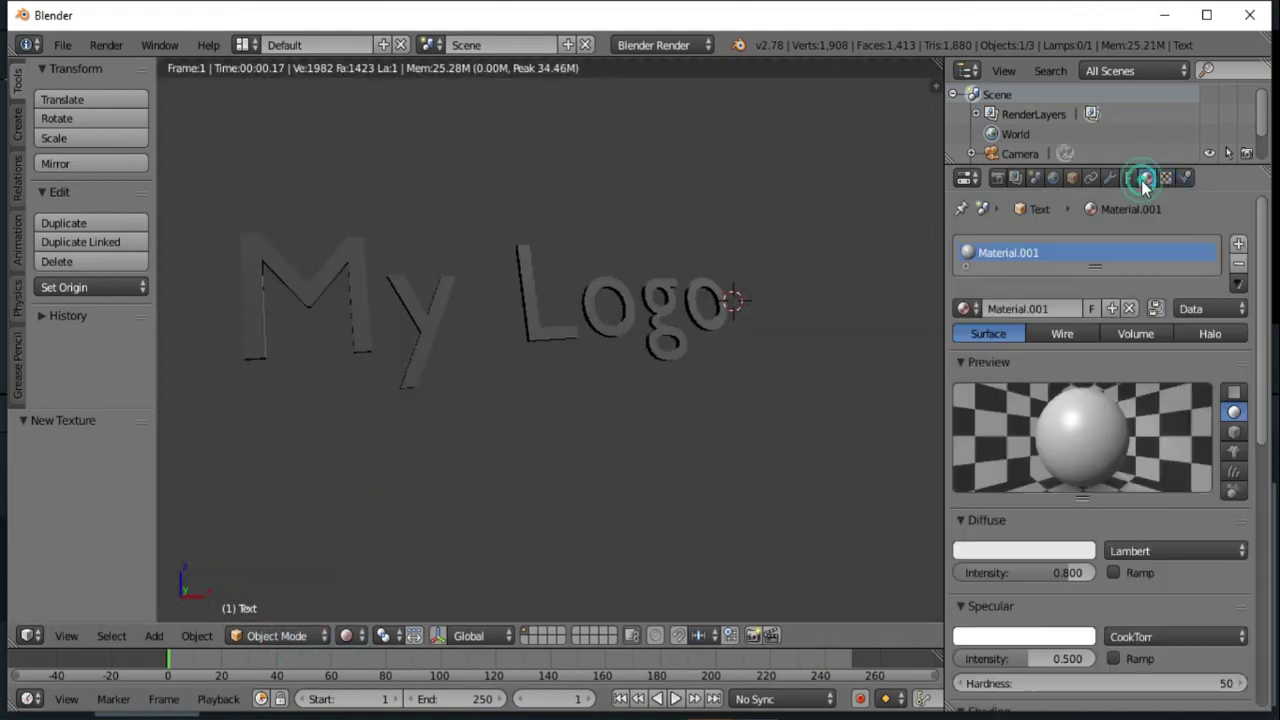
pyautogui.scroll(-10, 1158, 386)
pyautogui.scroll(10, 1158, 420)
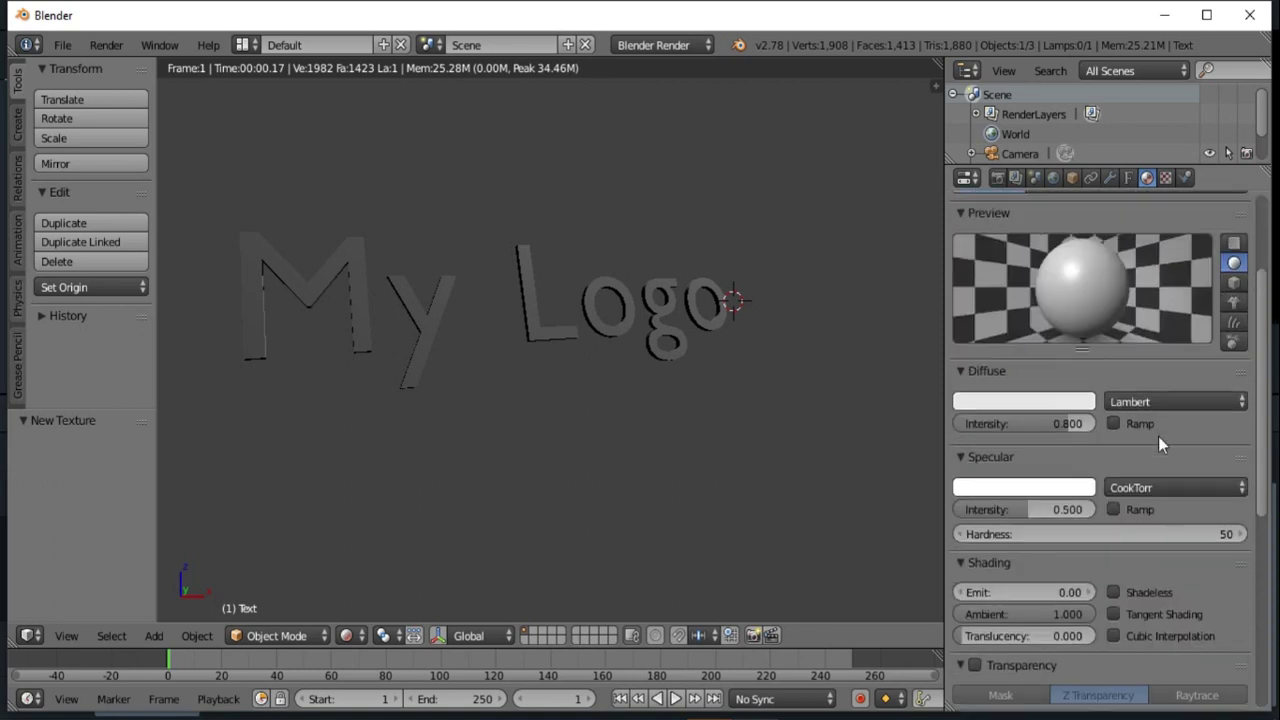
pyautogui.click(1165, 177)
pyautogui.scroll(-8, 1172, 476)
pyautogui.scroll(3, 1195, 537)
pyautogui.scroll(2, 1195, 537)
pyautogui.moveTo(756, 470); pyautogui.dragTo(620, 452, button='middle')
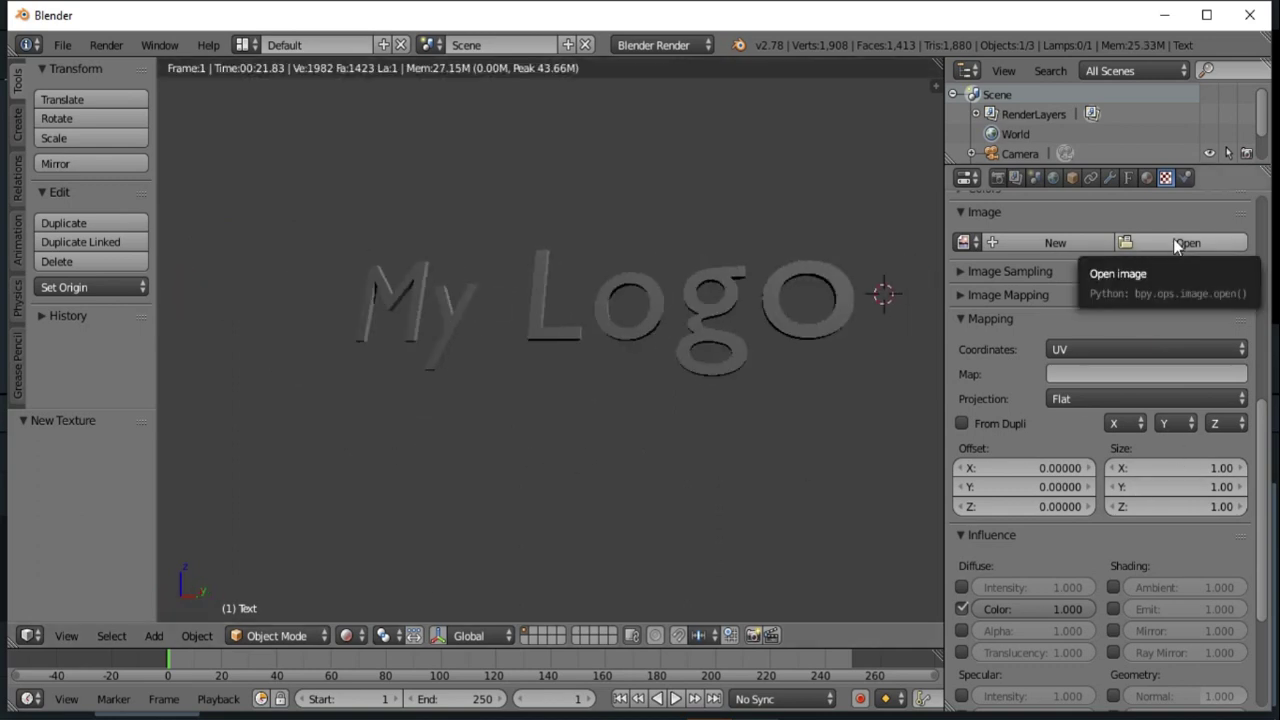
# Load Gold glass or mug.wmv from the Desktop folder as the text texture's image source
pyautogui.scroll(8, 1199, 459)
pyautogui.scroll(-1, 1168, 522)
pyautogui.click(1175, 518)
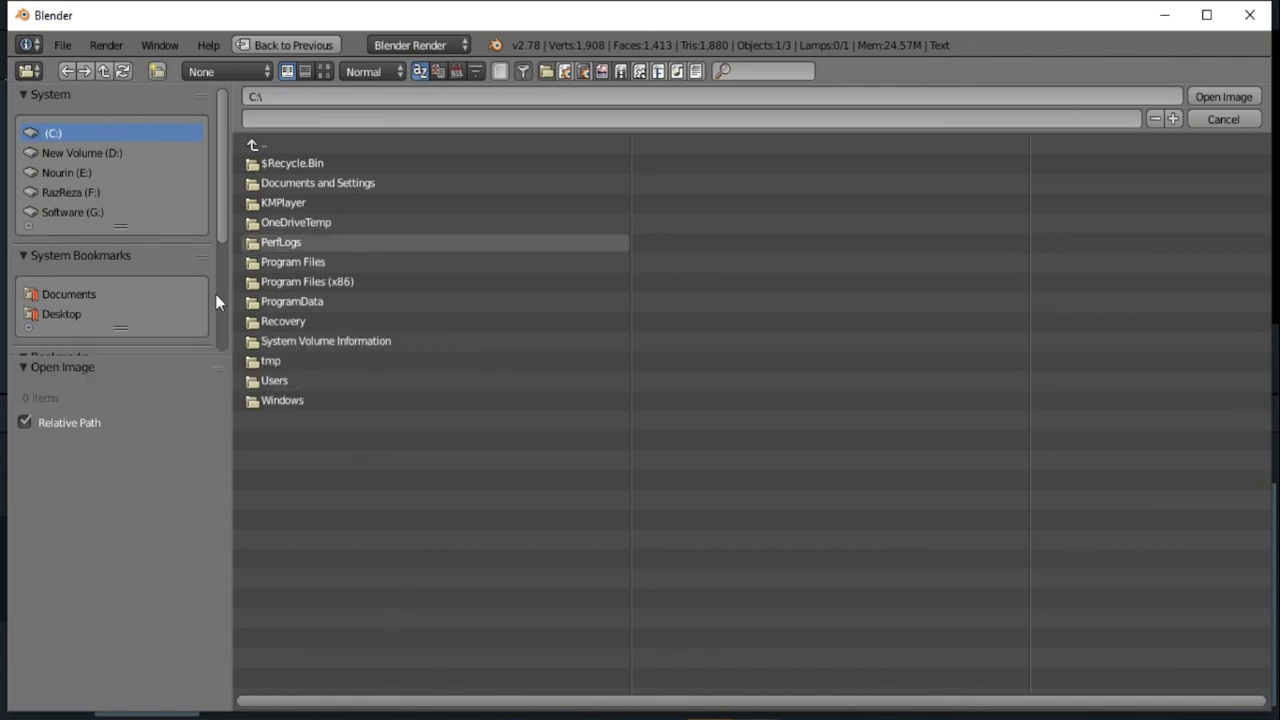
pyautogui.click(66, 315)
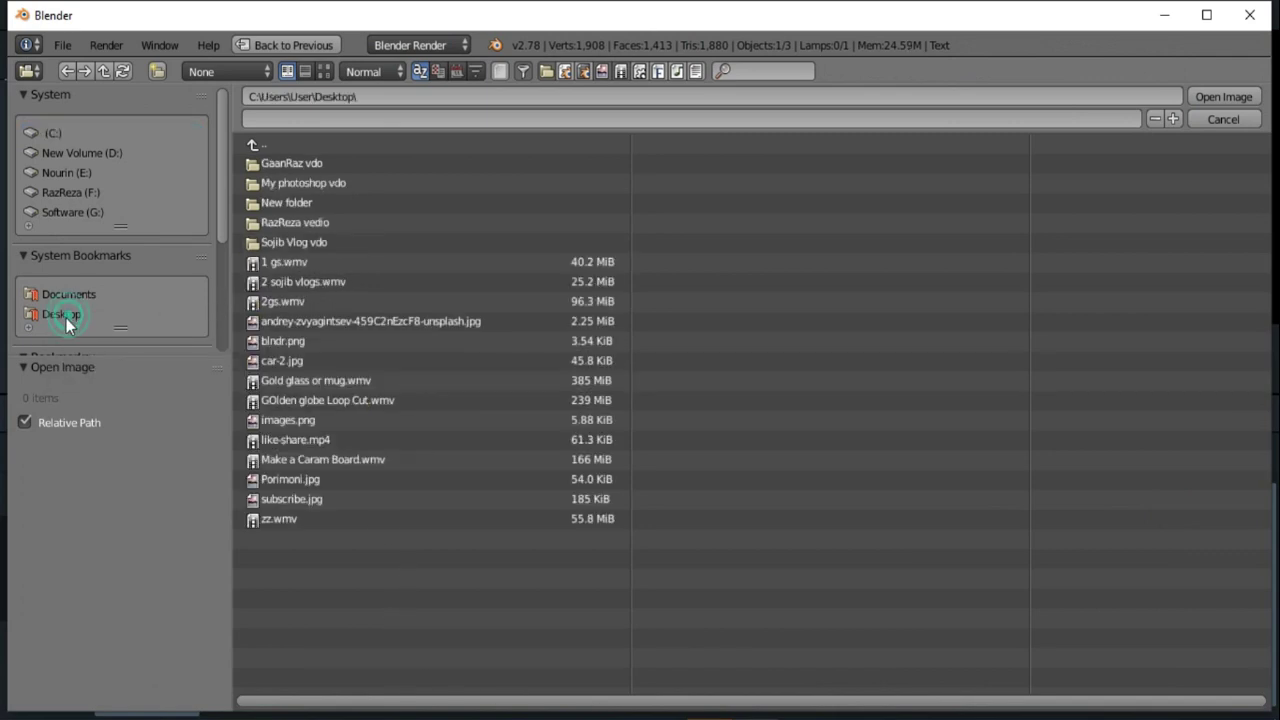
pyautogui.doubleClick(312, 381)
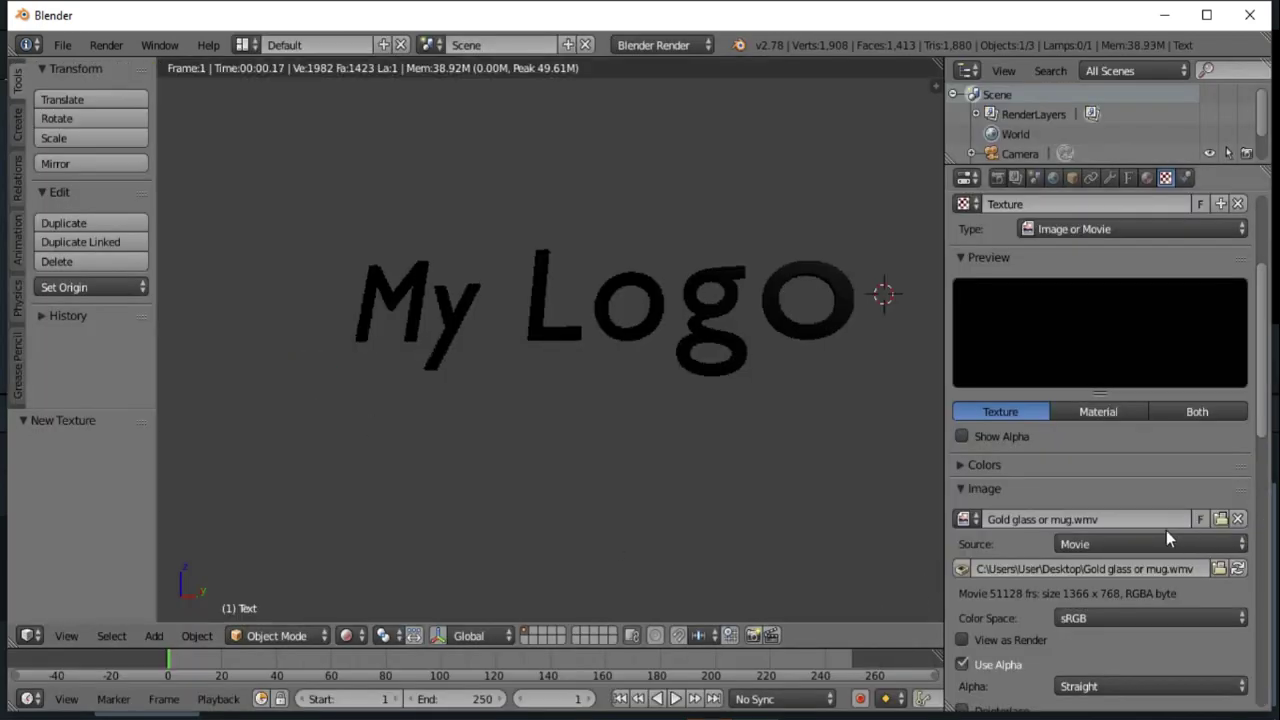
# Check the material settings and change the texture's source file to images.png from the Desktop folder
pyautogui.click(1147, 177)
pyautogui.scroll(-5, 1120, 447)
pyautogui.scroll(5, 1123, 460)
pyautogui.click(1165, 177)
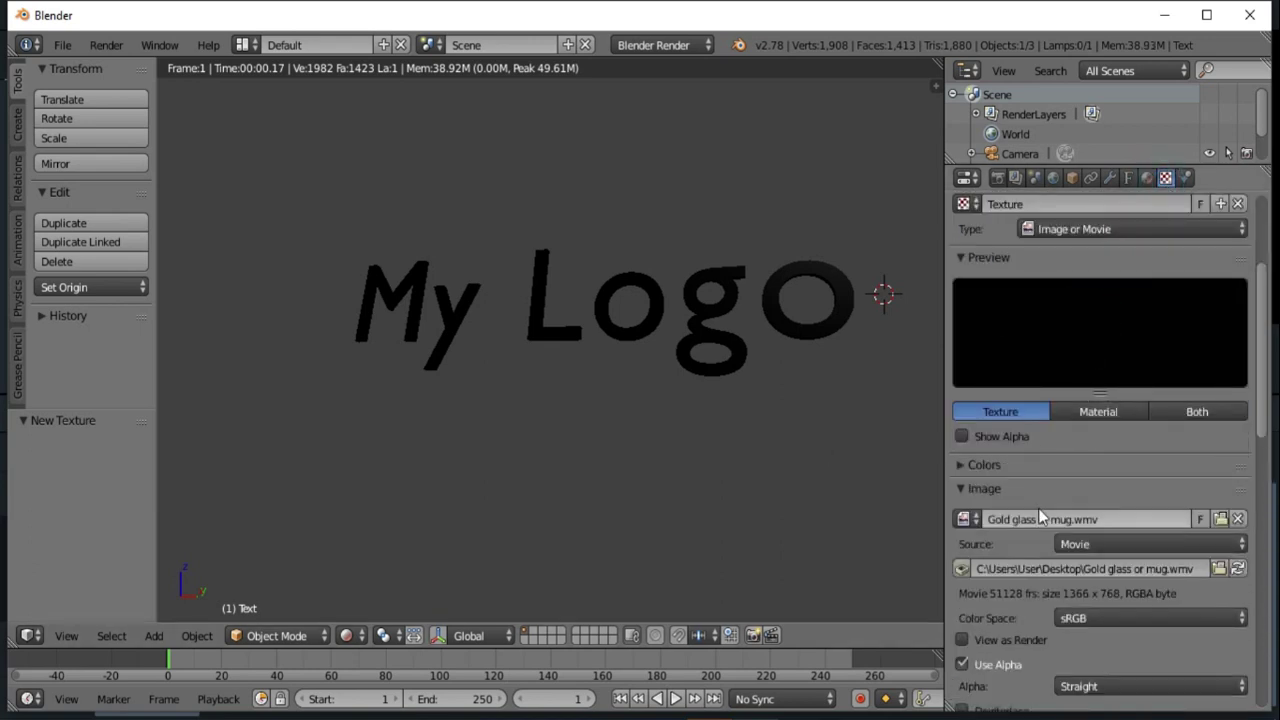
pyautogui.scroll(-3, 1038, 507)
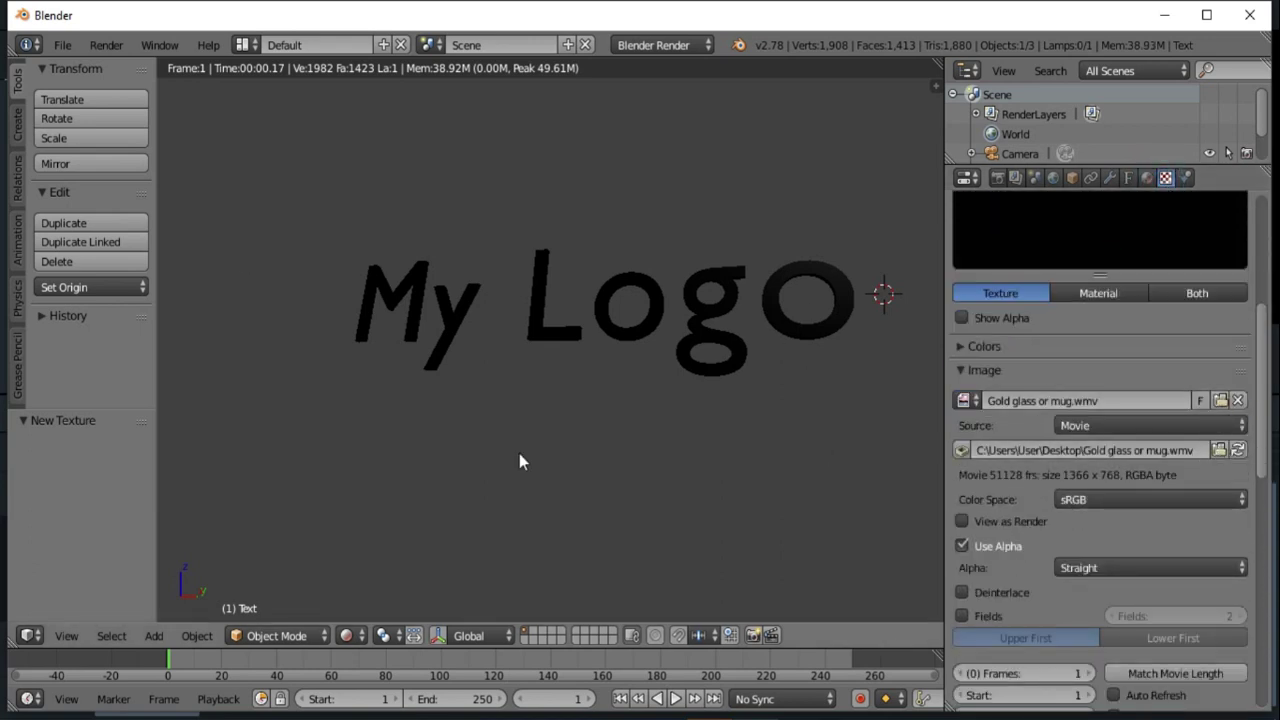
pyautogui.click(1219, 450)
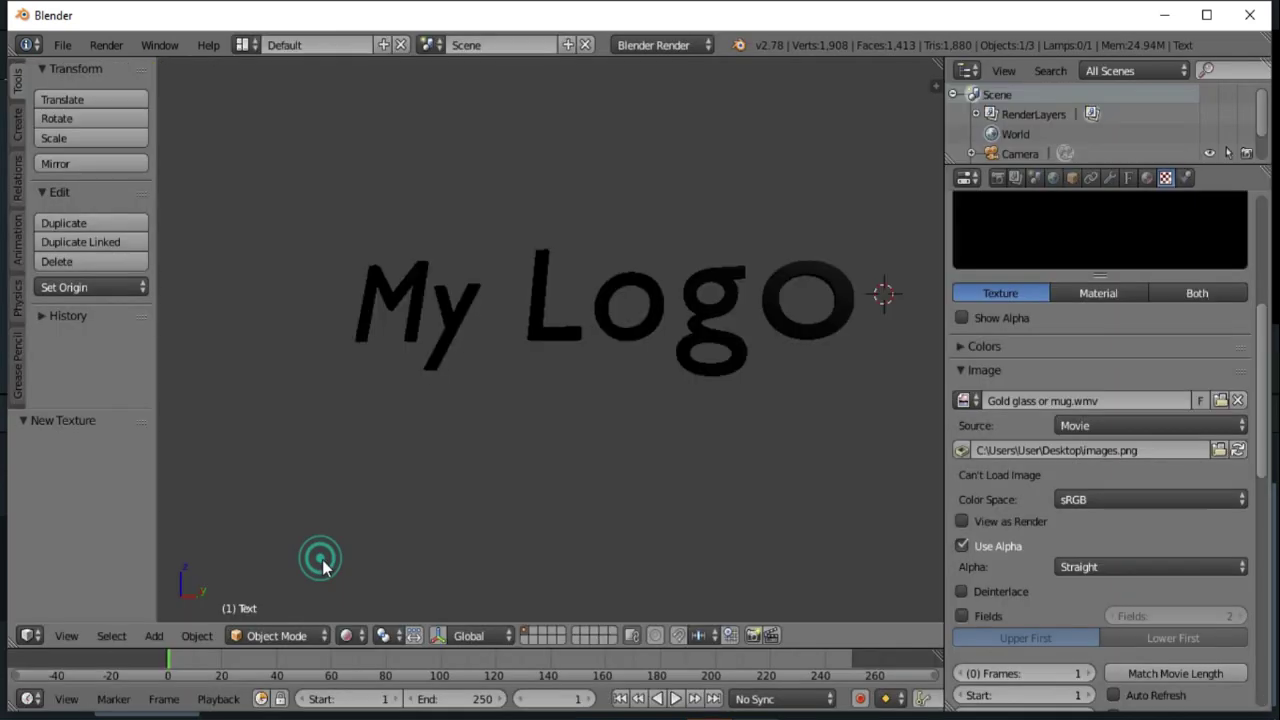
pyautogui.doubleClick(320, 558)
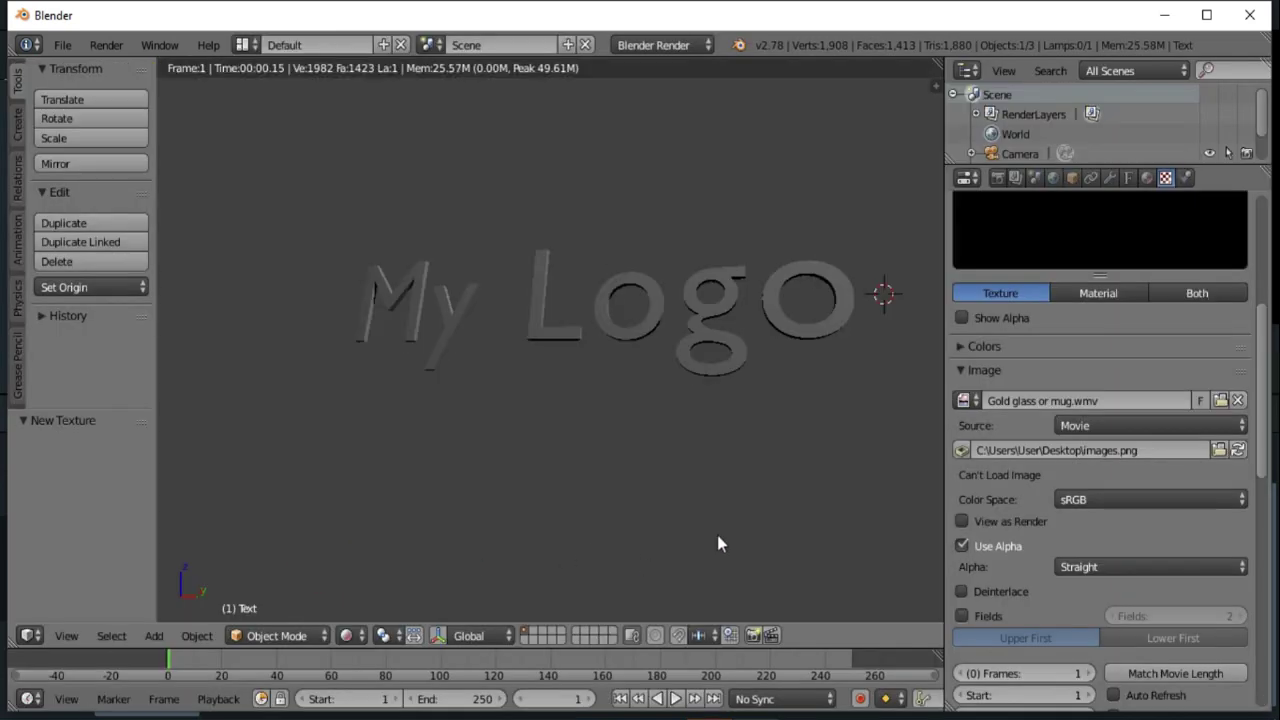
# Load car-2.jpg from the Desktop folder as the texture image and show the material preview on a flat plane
pyautogui.click(1147, 177)
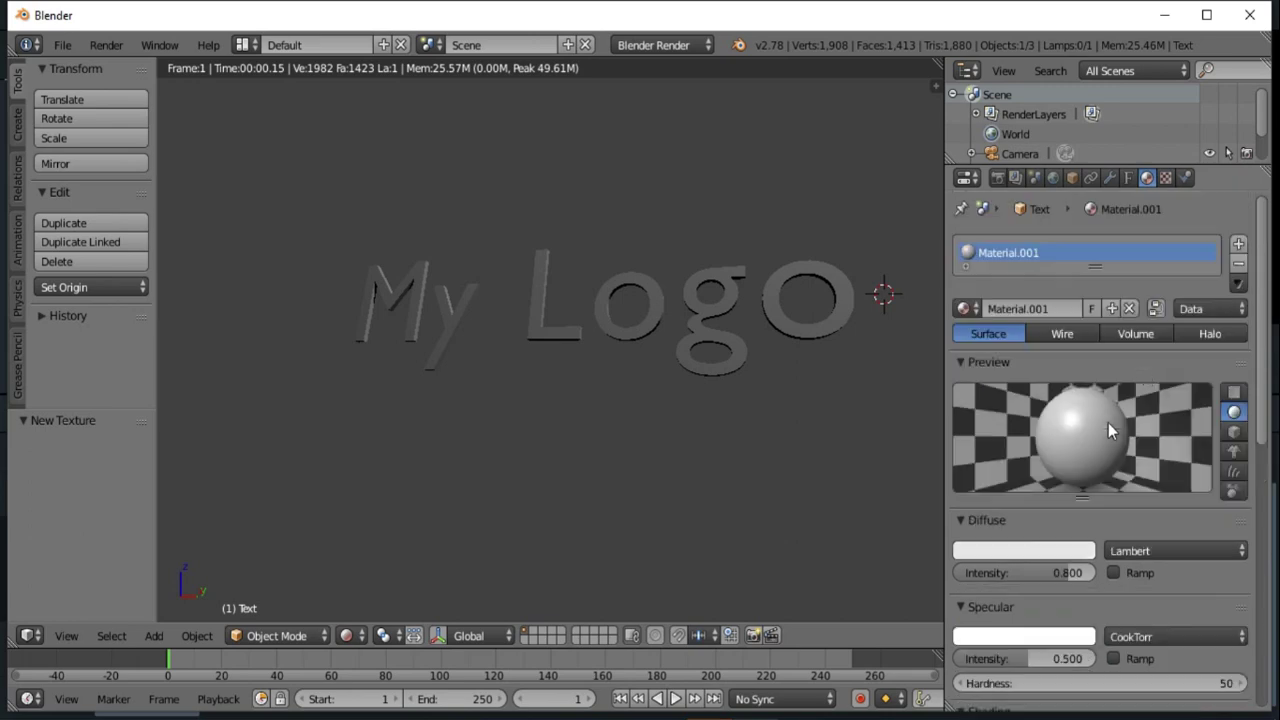
pyautogui.click(1165, 177)
pyautogui.click(1218, 397)
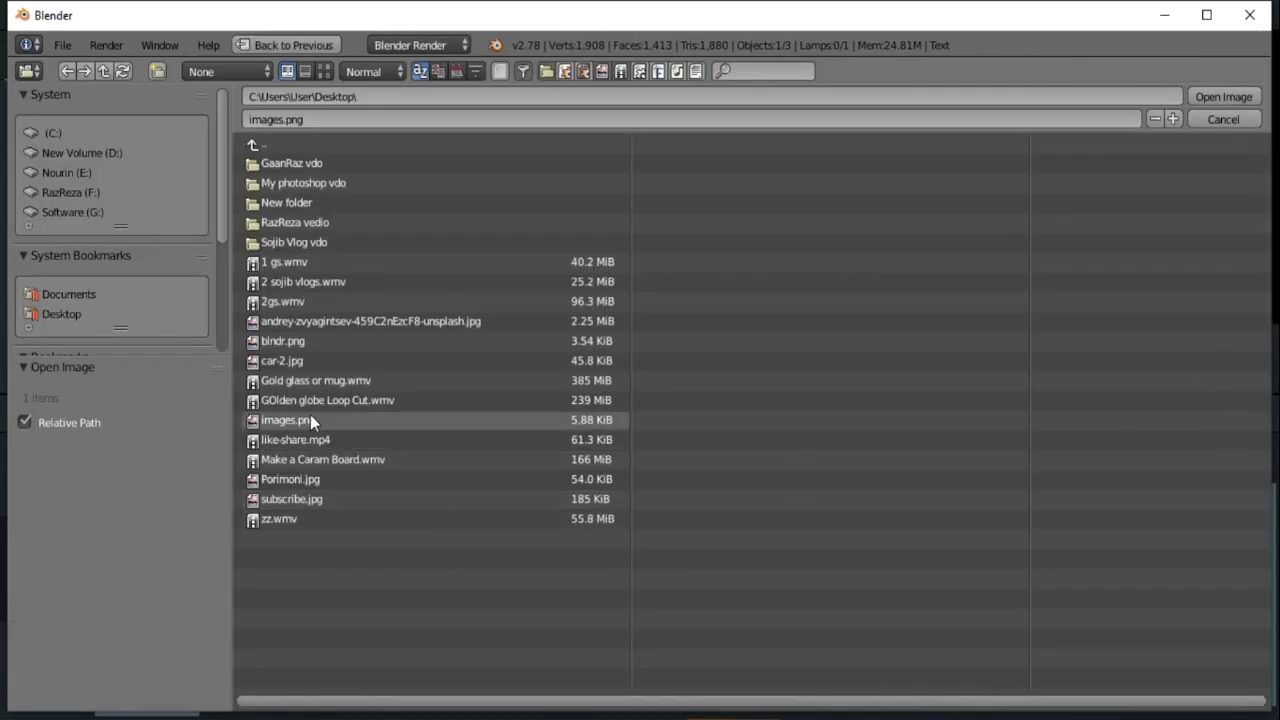
pyautogui.doubleClick(314, 360)
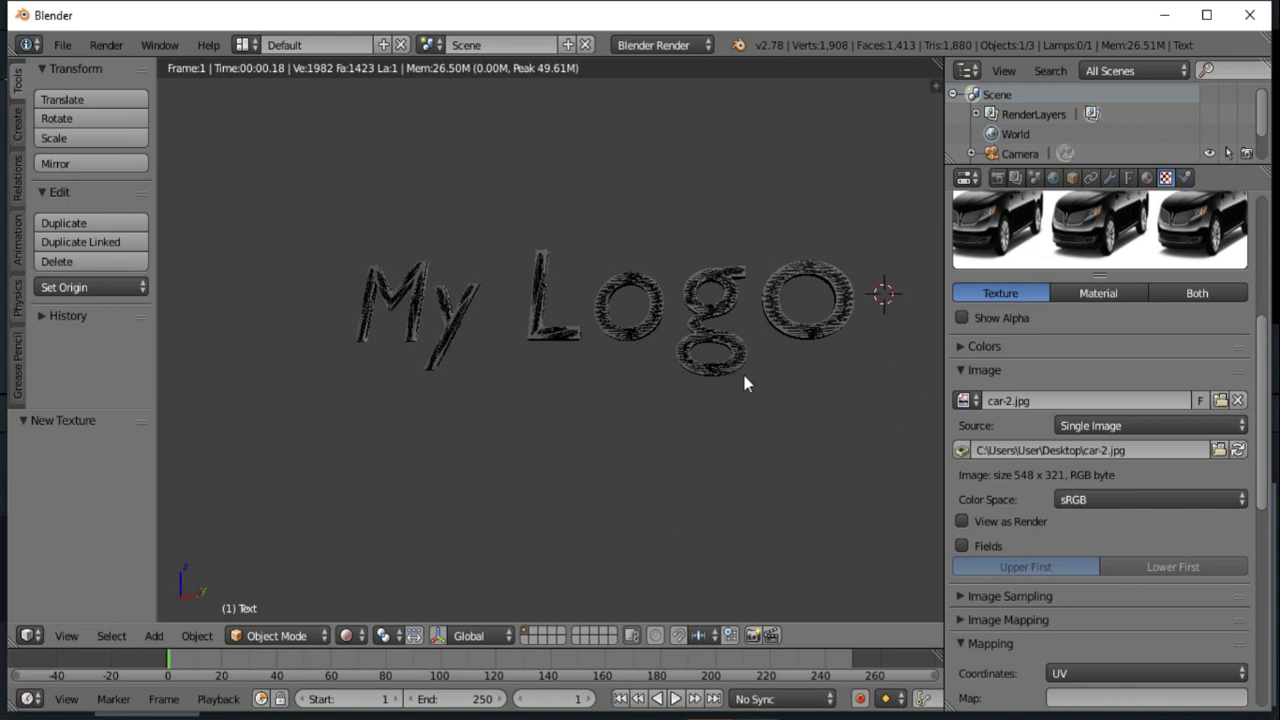
pyautogui.click(1147, 177)
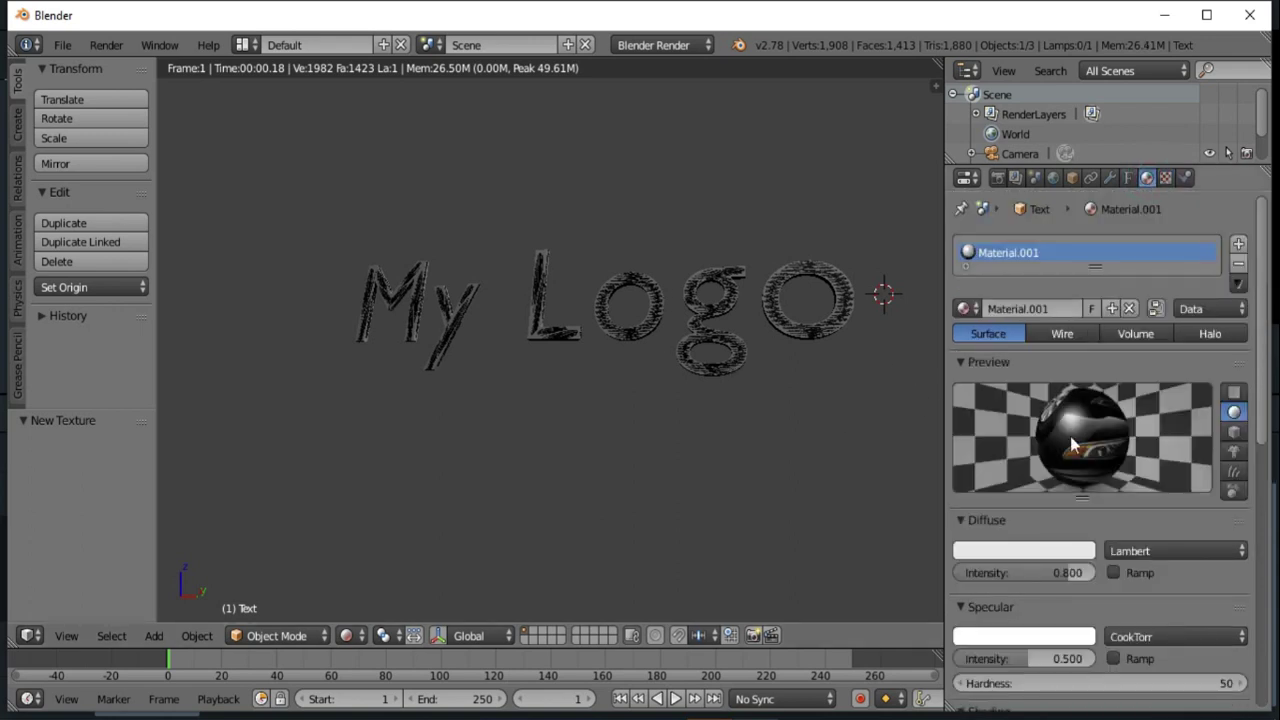
pyautogui.click(1234, 393)
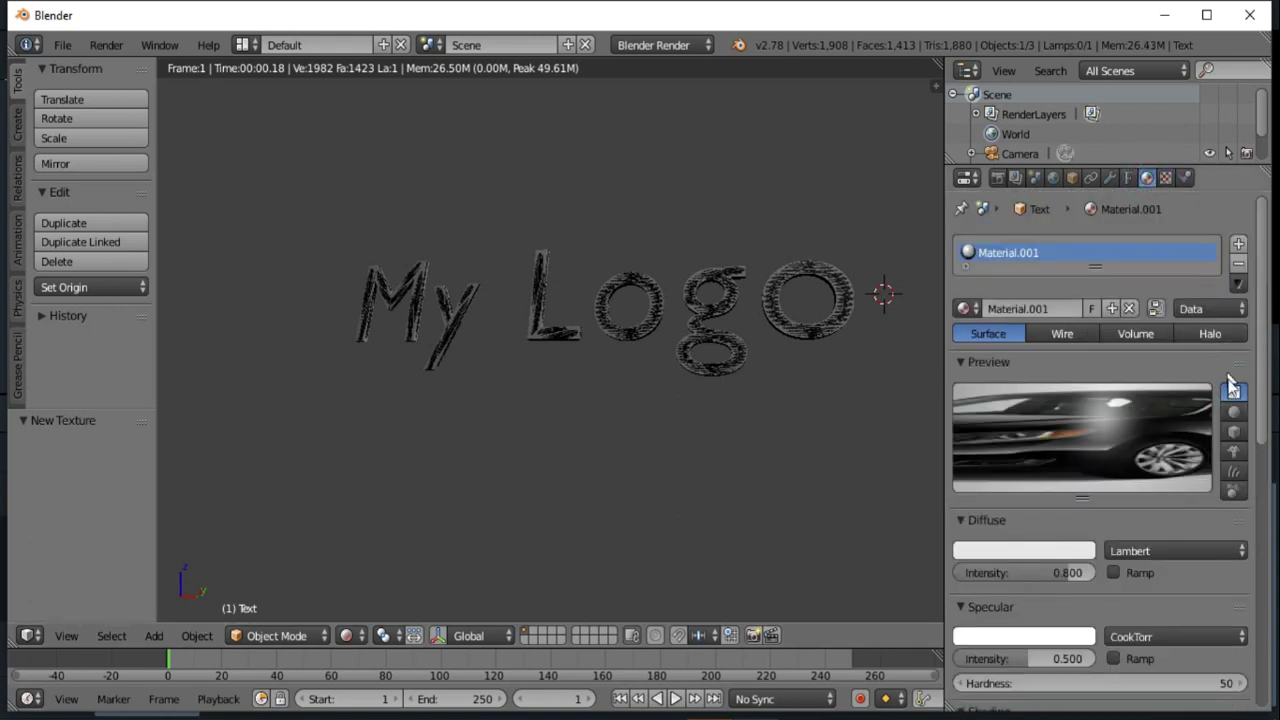
# Compare the cube, hair and monkey previews of the text's material and set the preview to a cube
pyautogui.click(1234, 432)
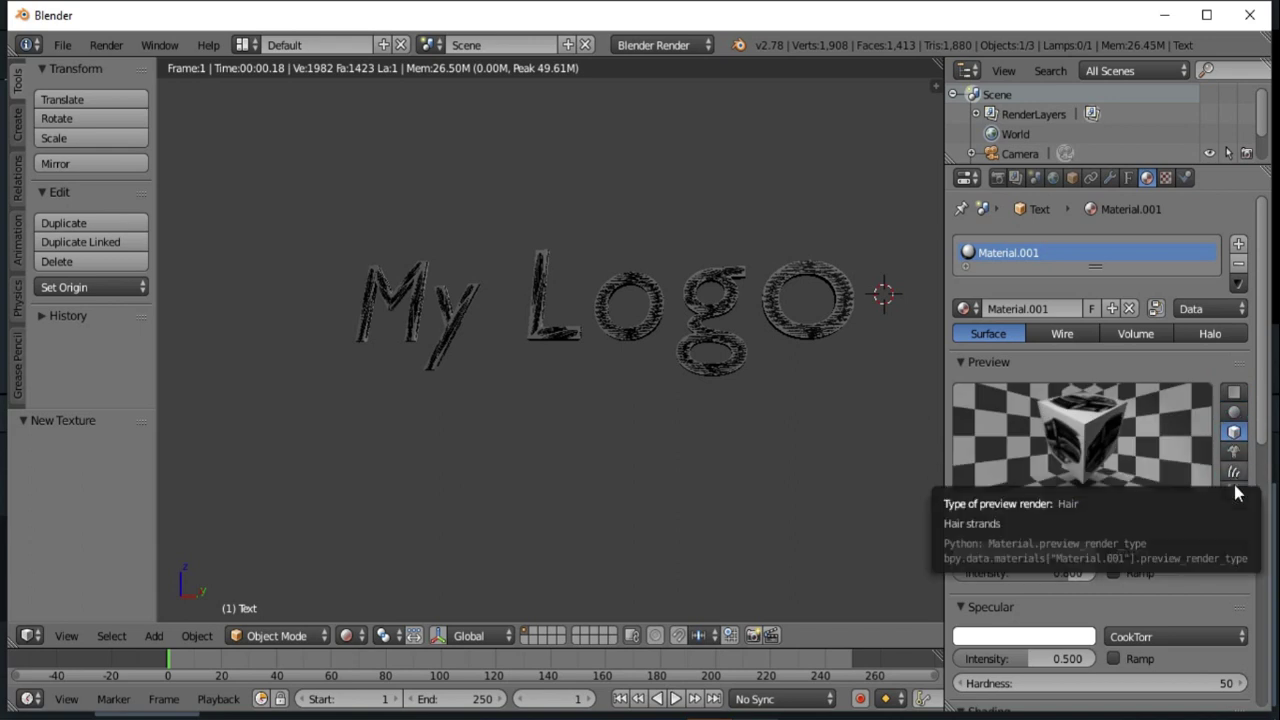
pyautogui.click(1234, 491)
pyautogui.click(1235, 470)
pyautogui.click(1234, 452)
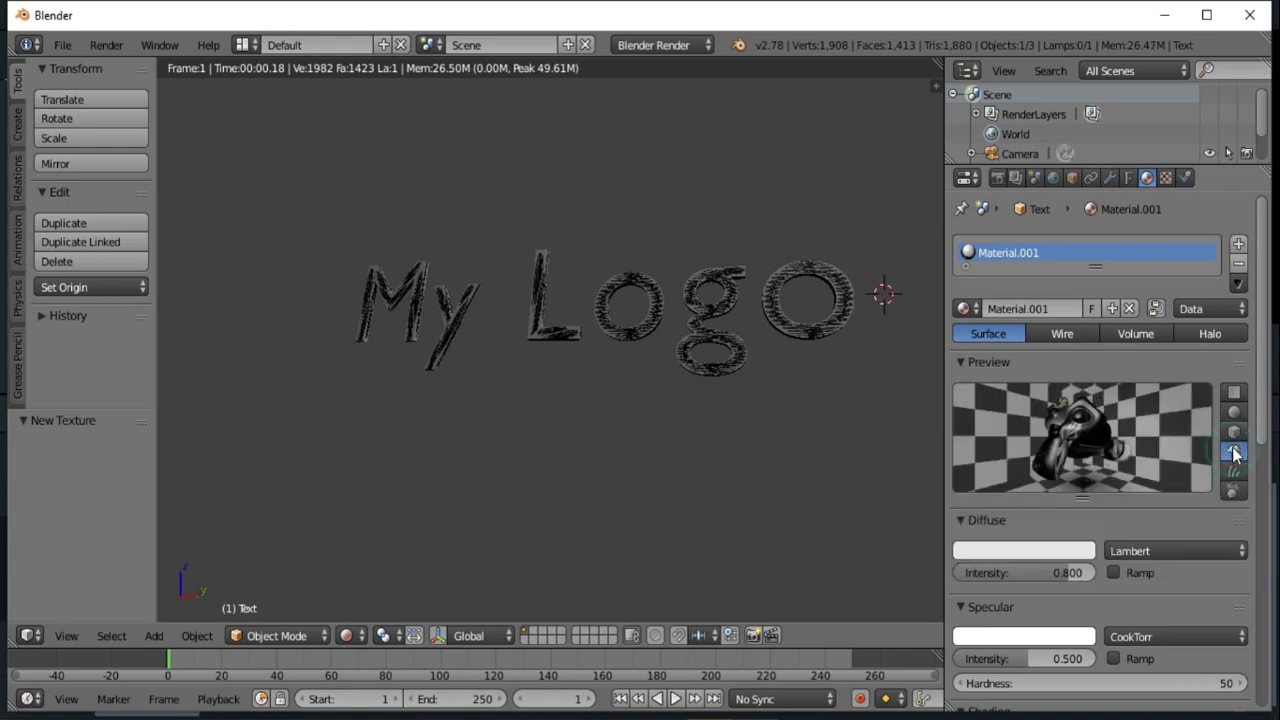
pyautogui.click(1234, 432)
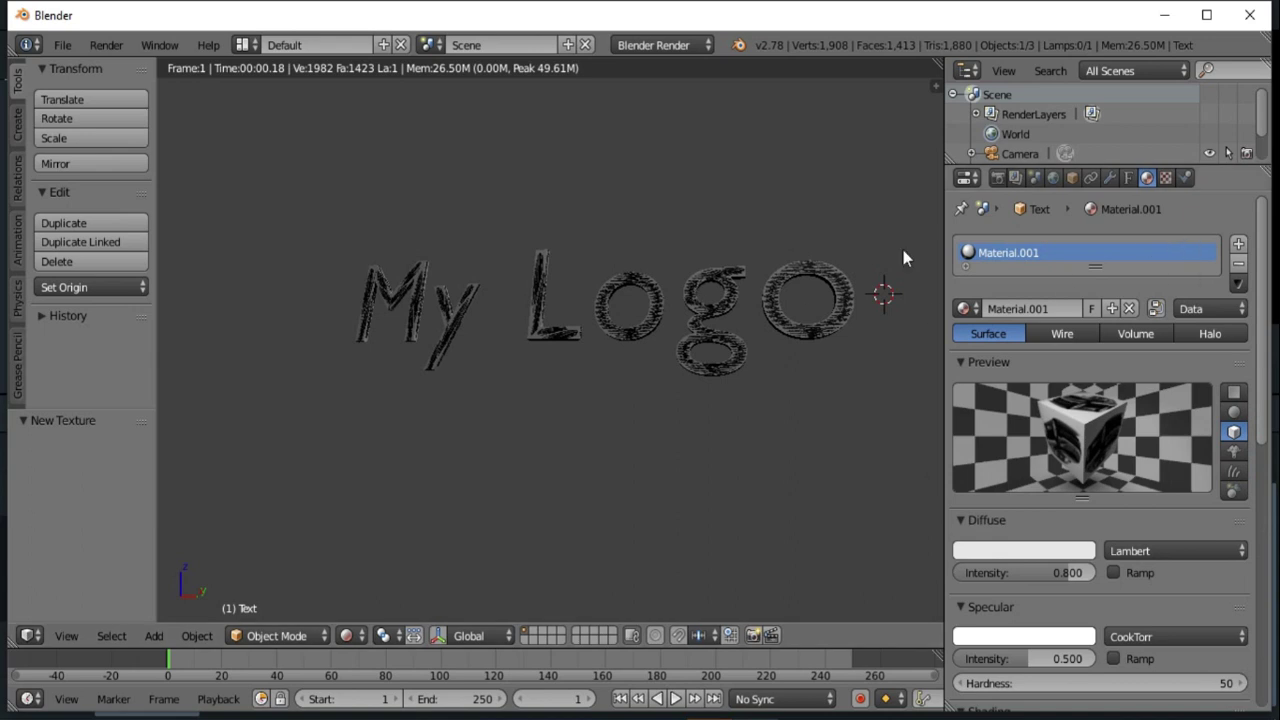
# View the text at an angle in perspective and switch the viewport to solid shading
pyautogui.moveTo(723, 354); pyautogui.dragTo(650, 445, button='middle')
pyautogui.press('KP_1')
pyautogui.click(346, 636)
pyautogui.click(350, 636)
pyautogui.click(350, 636)
pyautogui.click(366, 572)
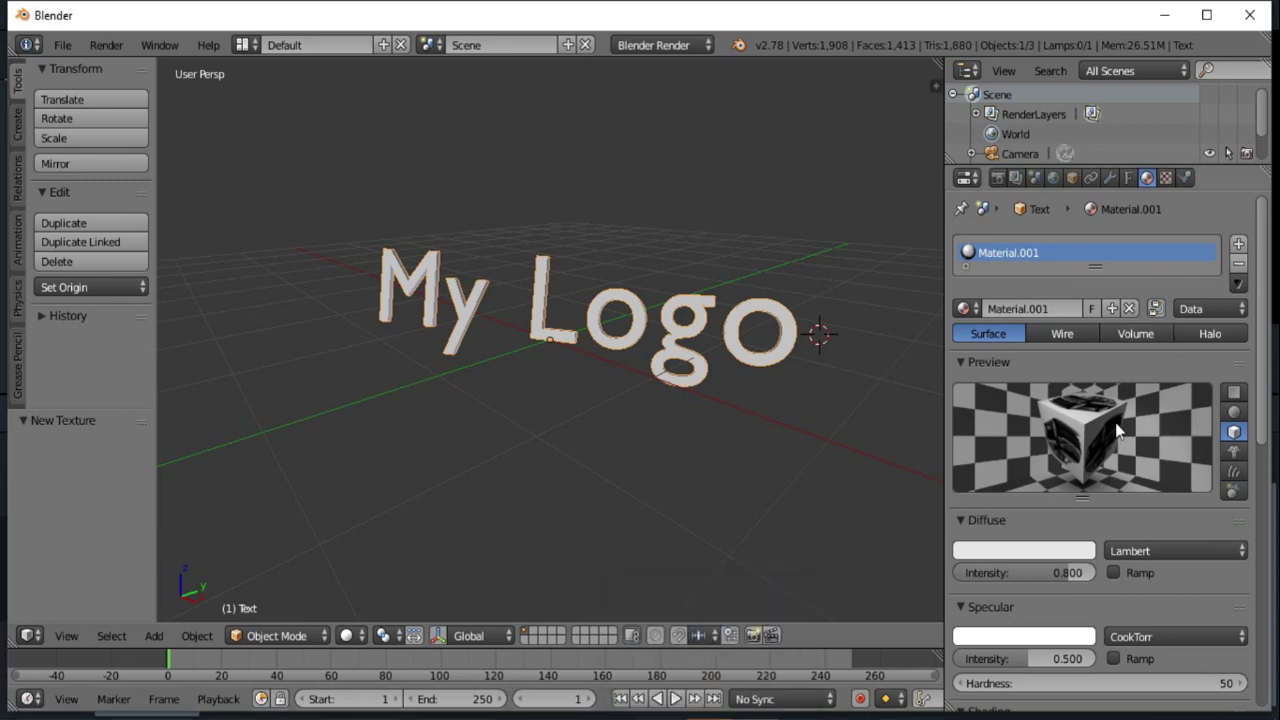
# Add a Solidify modifier to the text and raise its thickness to 0.0190
pyautogui.click(1109, 177)
pyautogui.click(1129, 243)
pyautogui.click(947, 444)
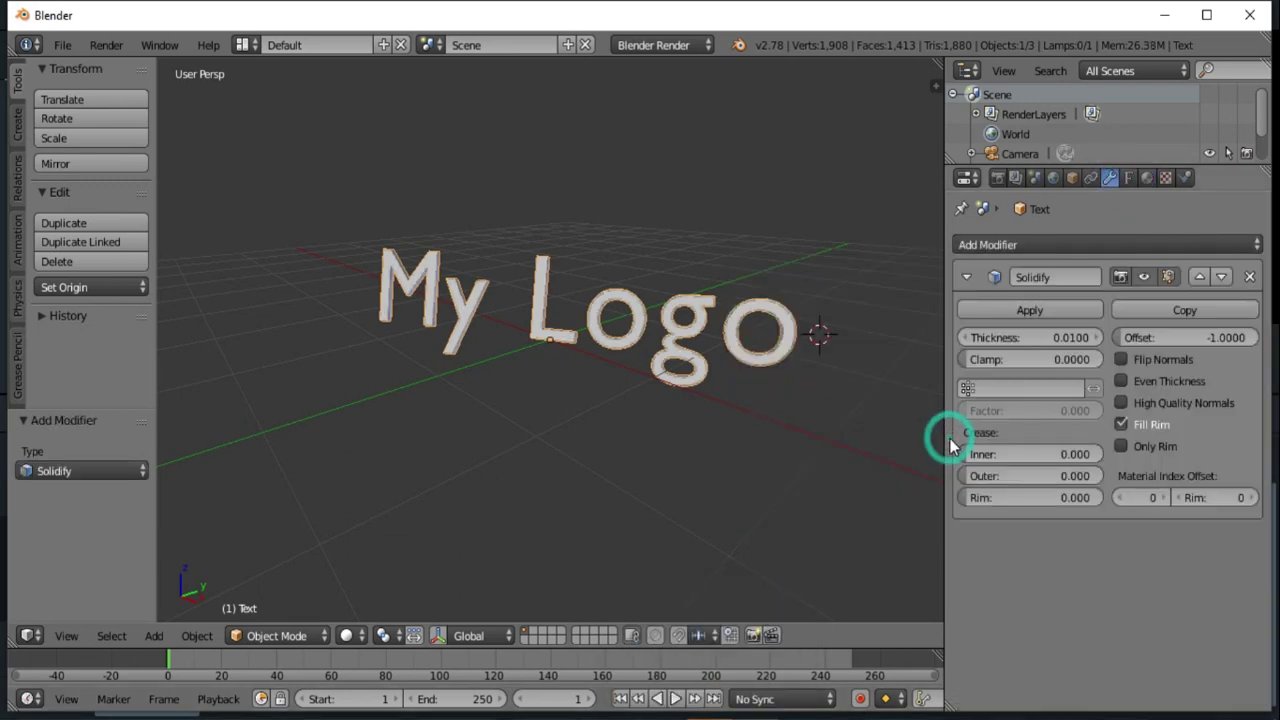
pyautogui.click(1095, 338)
pyautogui.click(1095, 338)
pyautogui.click(1095, 338)
pyautogui.click(1095, 338)
# Switch the viewport to rendered shading and keep raising the text's Solidify thickness in small increments past 0.0210
pyautogui.click(300, 635)
pyautogui.click(346, 635)
pyautogui.click(374, 506)
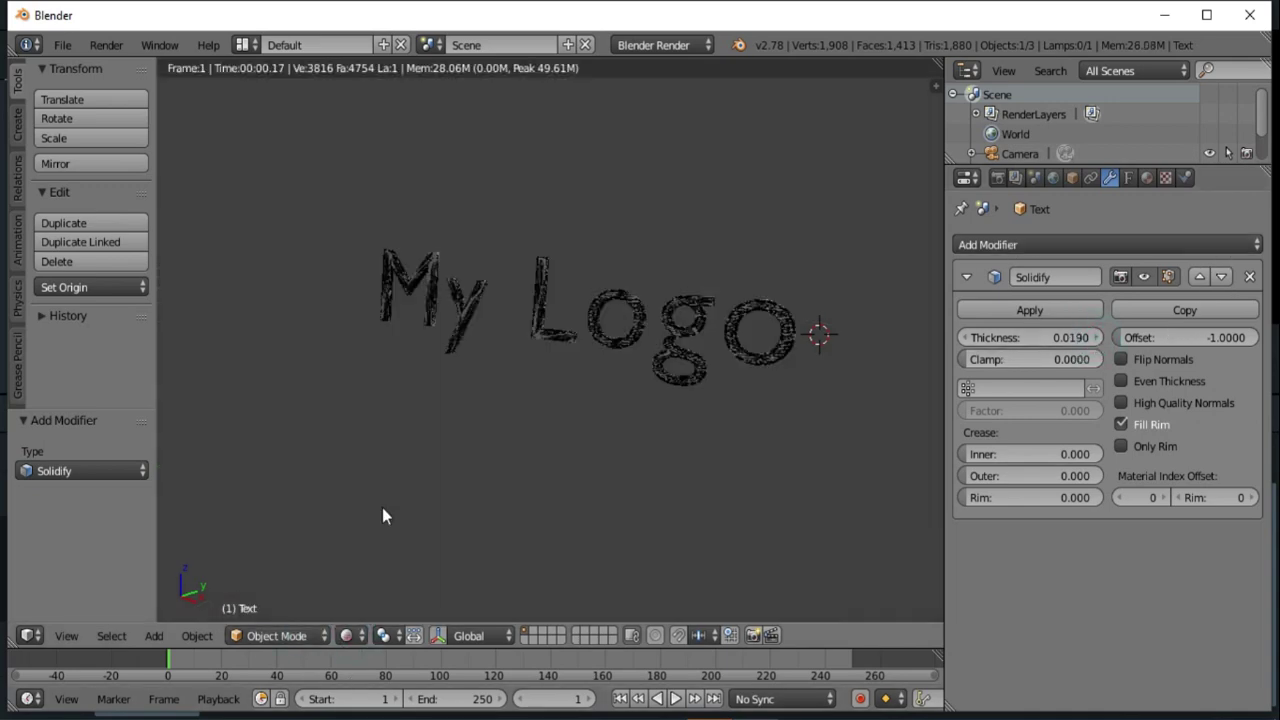
pyautogui.click(1095, 338)
pyautogui.click(1095, 338)
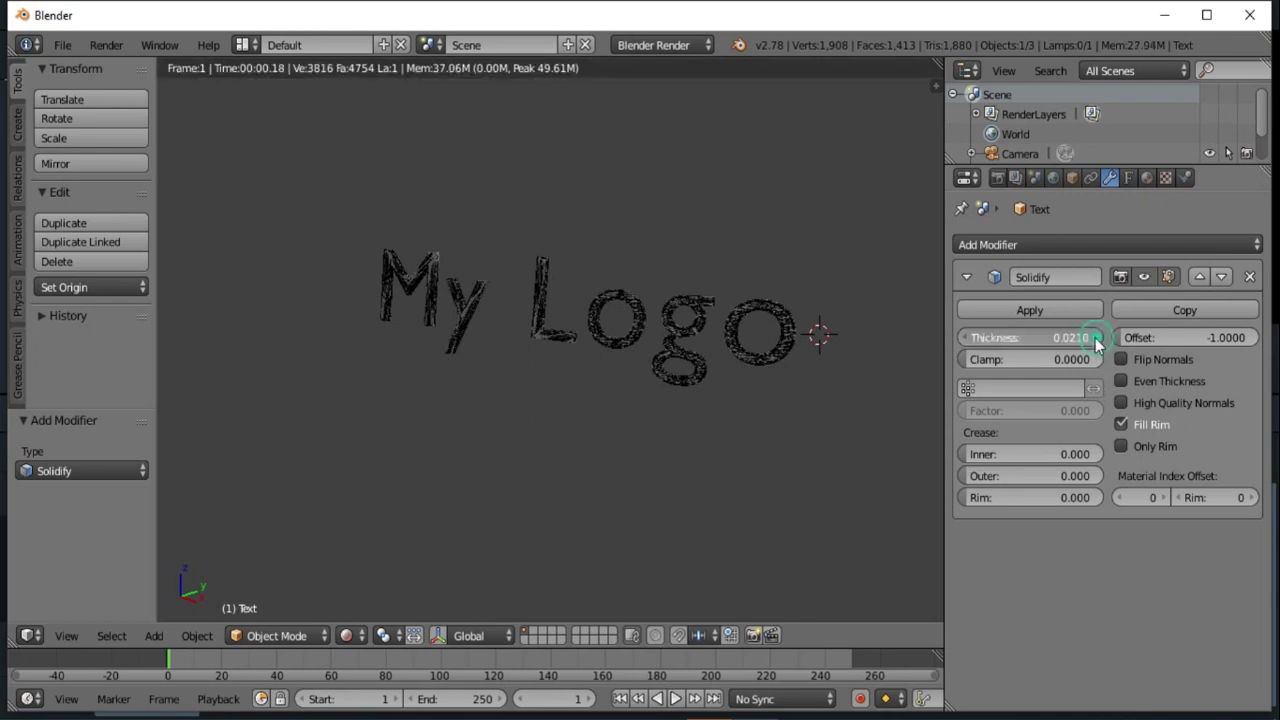
pyautogui.click(1095, 338)
pyautogui.click(1095, 338)
pyautogui.click(1095, 338)
pyautogui.click(1095, 338)
pyautogui.click(1095, 338)
pyautogui.click(1095, 338)
pyautogui.click(1095, 338)
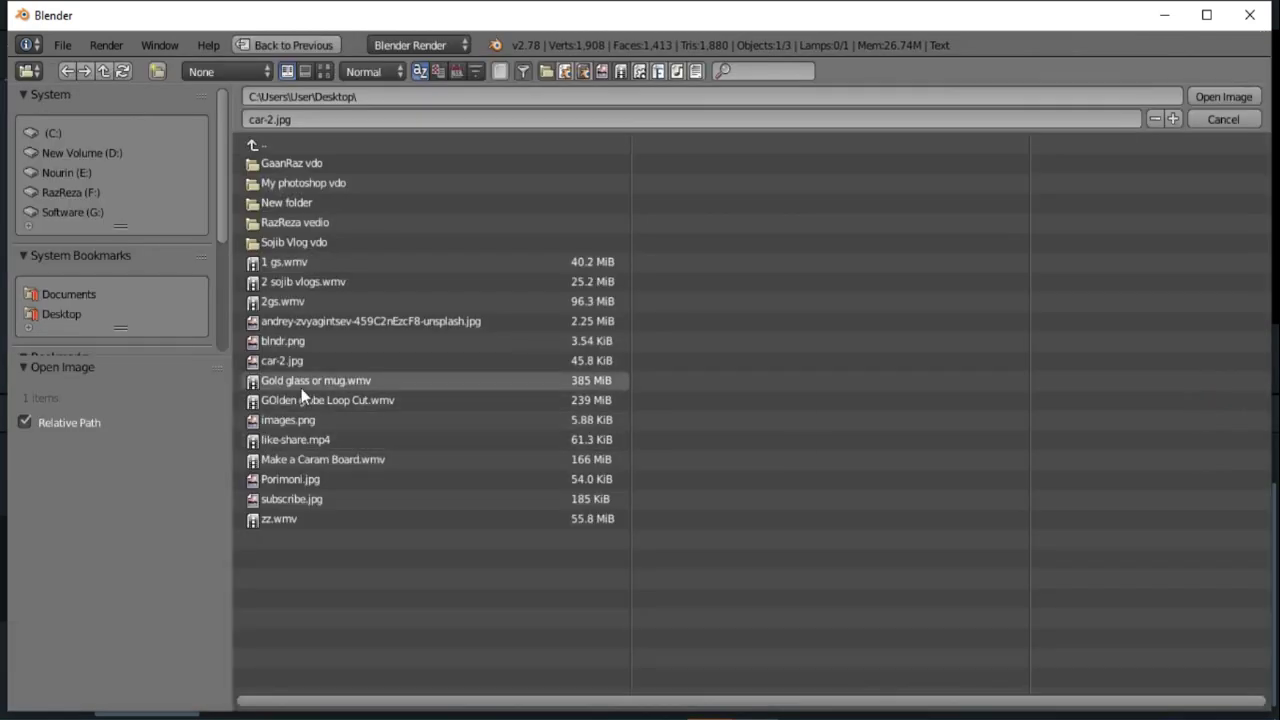
# Load subscribe.jpg from the Desktop folder as the texture image and preview both texture and material
pyautogui.doubleClick(320, 508)
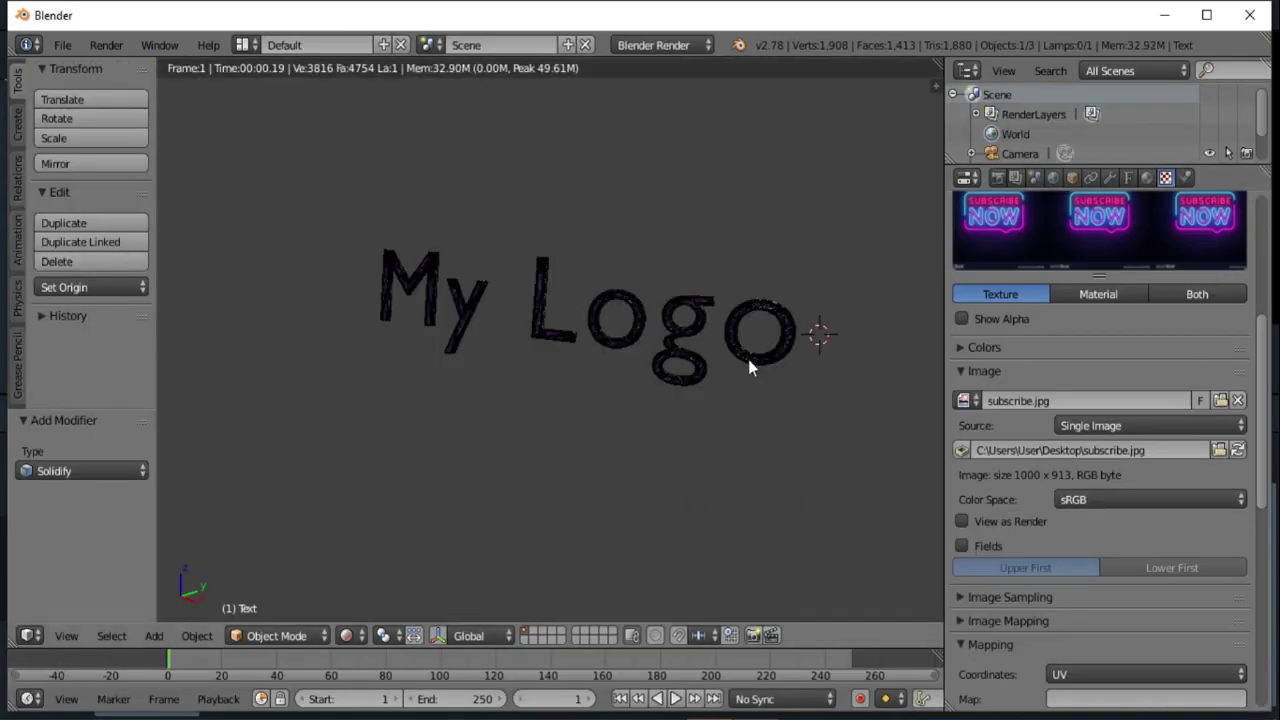
pyautogui.moveTo(696, 428); pyautogui.dragTo(874, 426, button='middle')
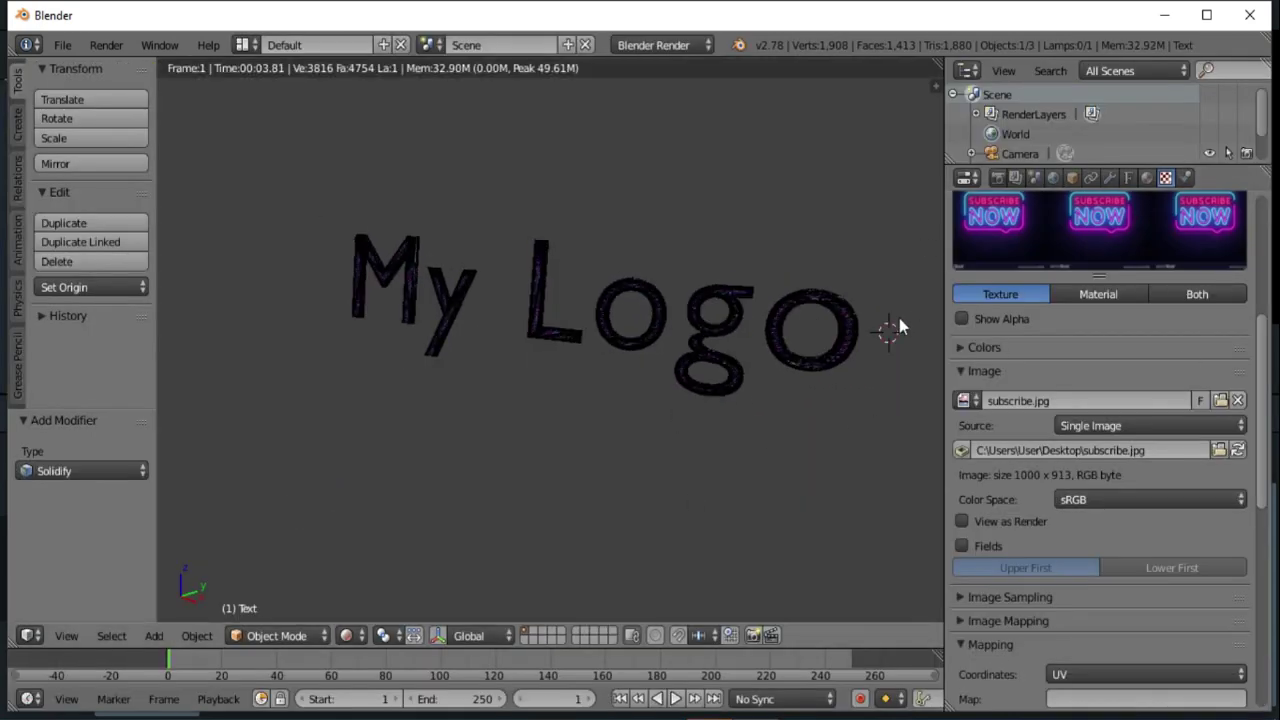
pyautogui.click(1089, 292)
pyautogui.click(1175, 293)
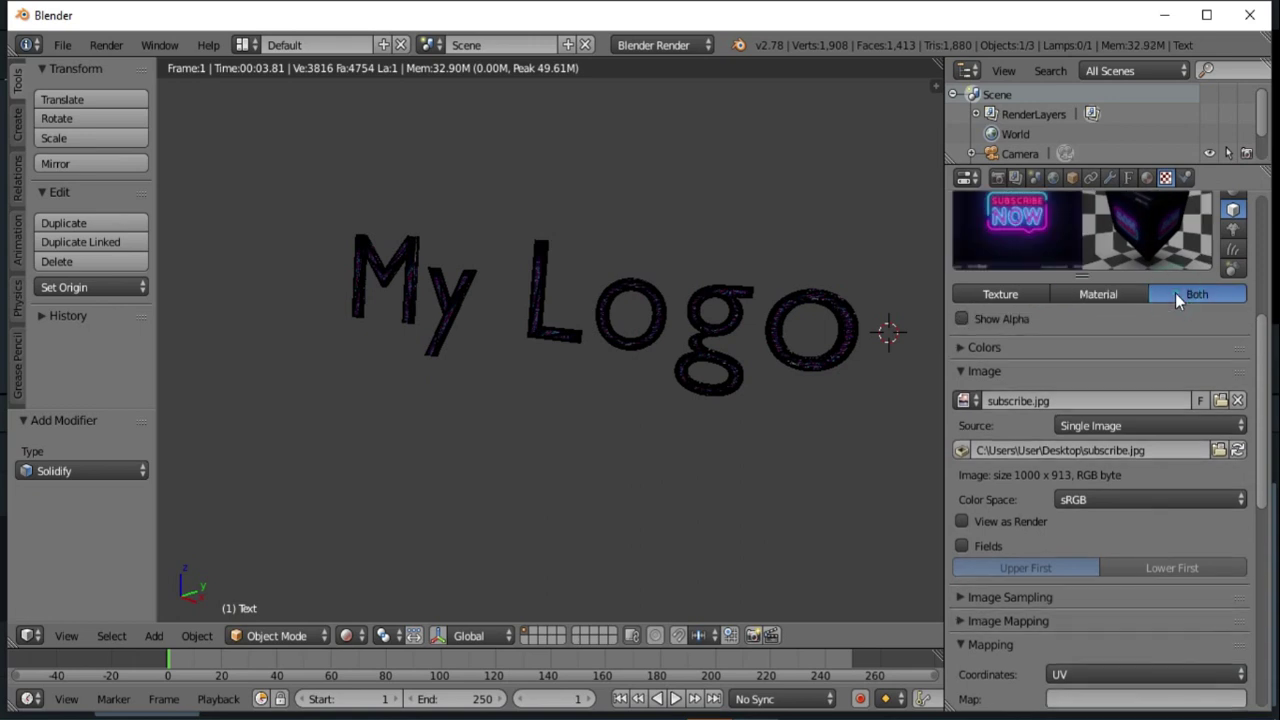
# Try the Wire type on the text's material, return it to Surface, and set the diffuse color to yellow
pyautogui.click(1148, 180)
pyautogui.click(1088, 336)
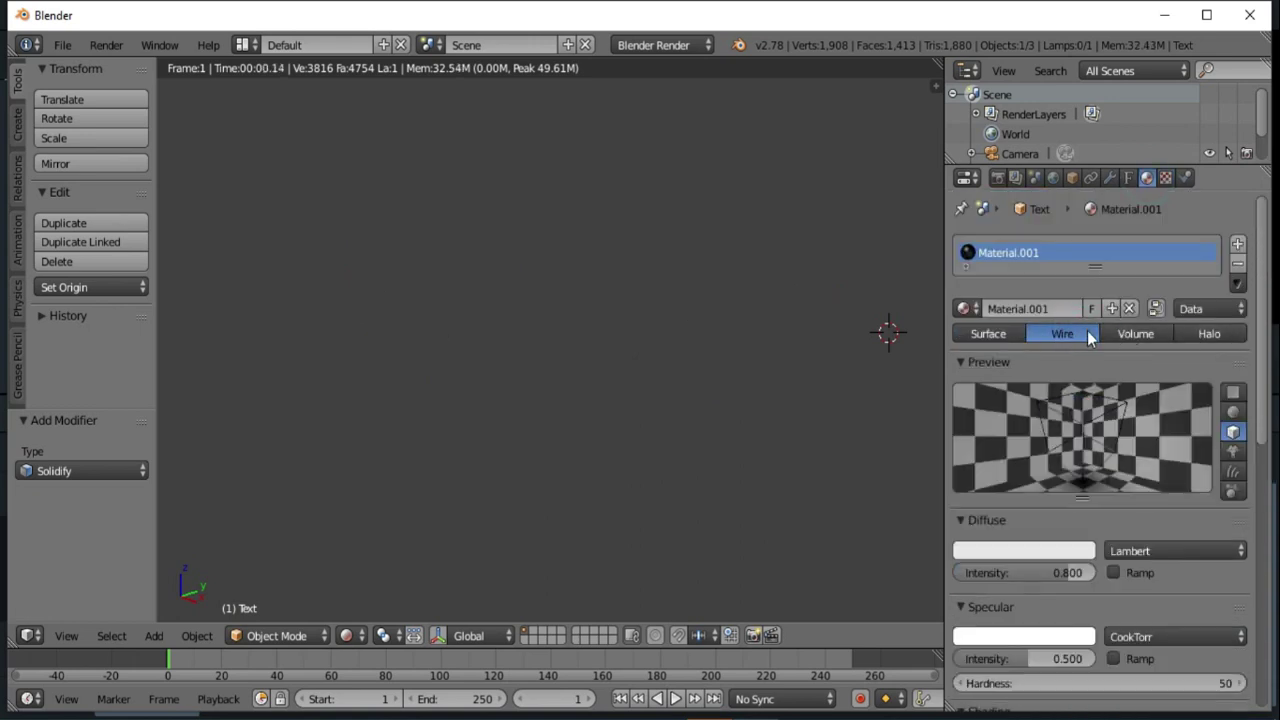
pyautogui.click(998, 334)
pyautogui.scroll(-2, 1030, 450)
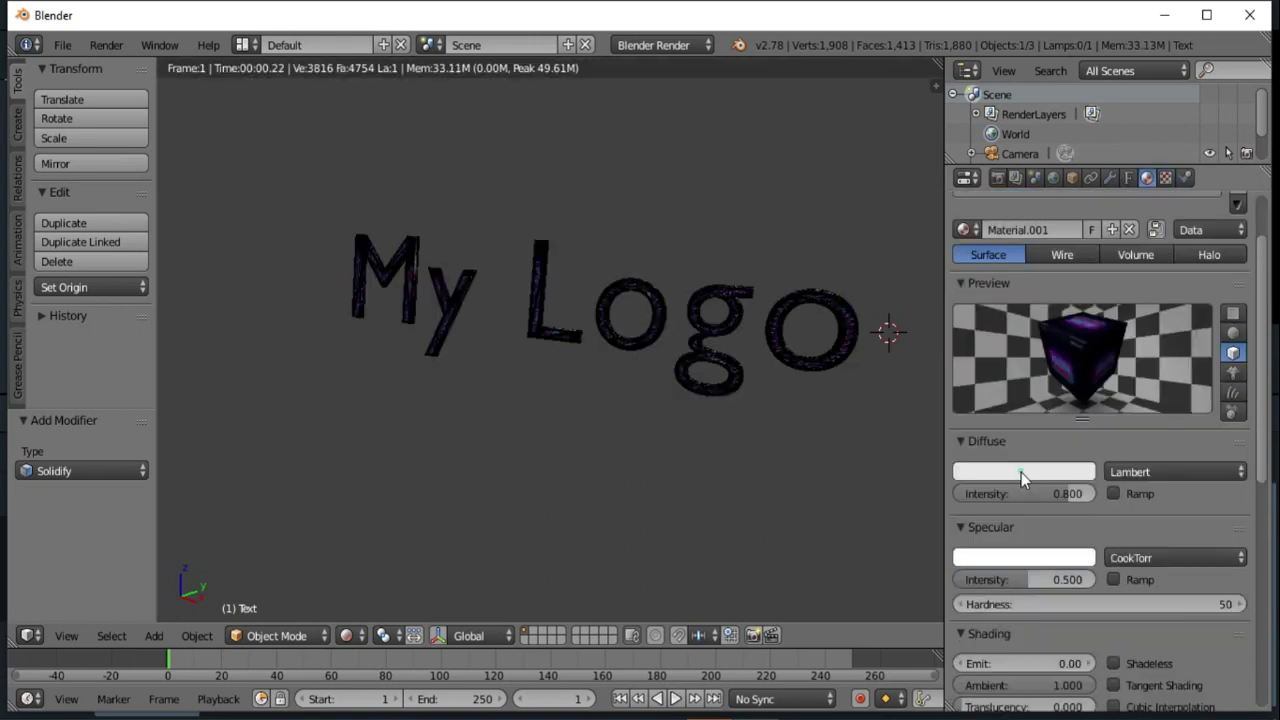
pyautogui.click(1021, 472)
pyautogui.click(969, 300)
pyautogui.moveTo(980, 322)
pyautogui.mouseDown()
pyautogui.moveTo(980, 300)
pyautogui.moveTo(1000, 318)
pyautogui.moveTo(972, 293)
pyautogui.mouseUp()
pyautogui.scroll(-2, 1110, 481)
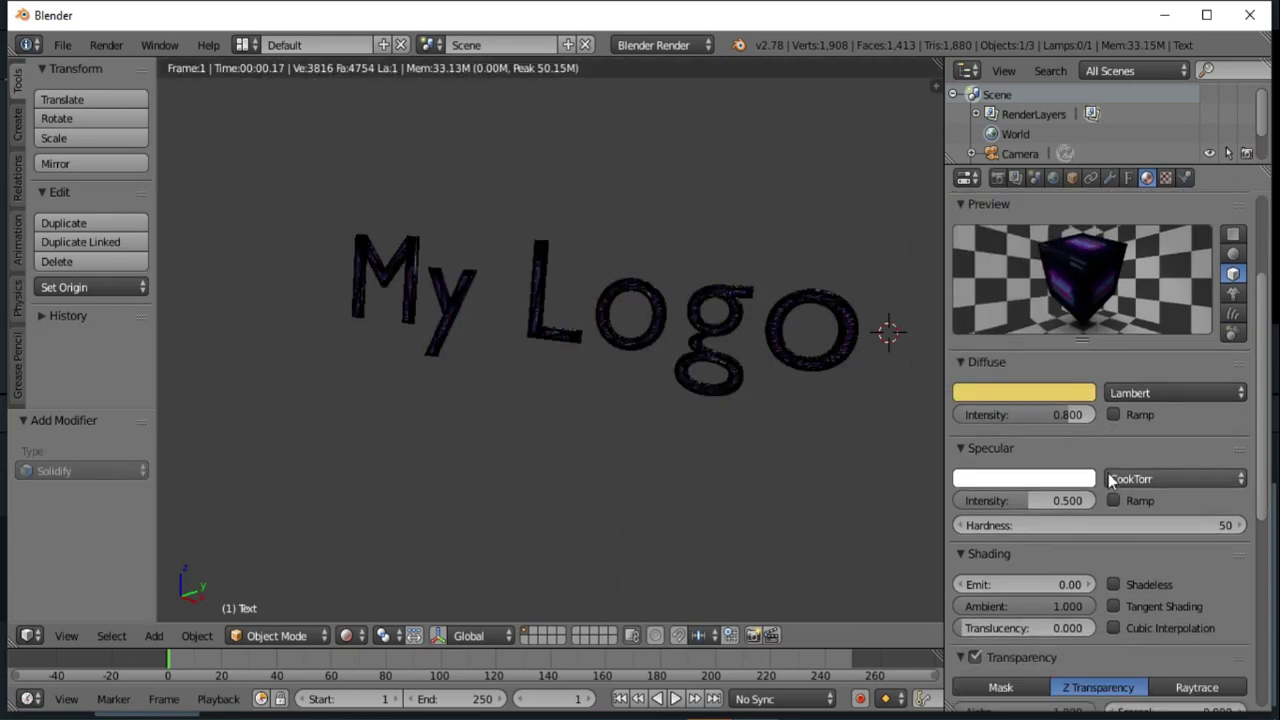
# Look through the remaining material settings and set the material preview to a sphere
pyautogui.scroll(-5, 1100, 485)
pyautogui.scroll(8, 1095, 470)
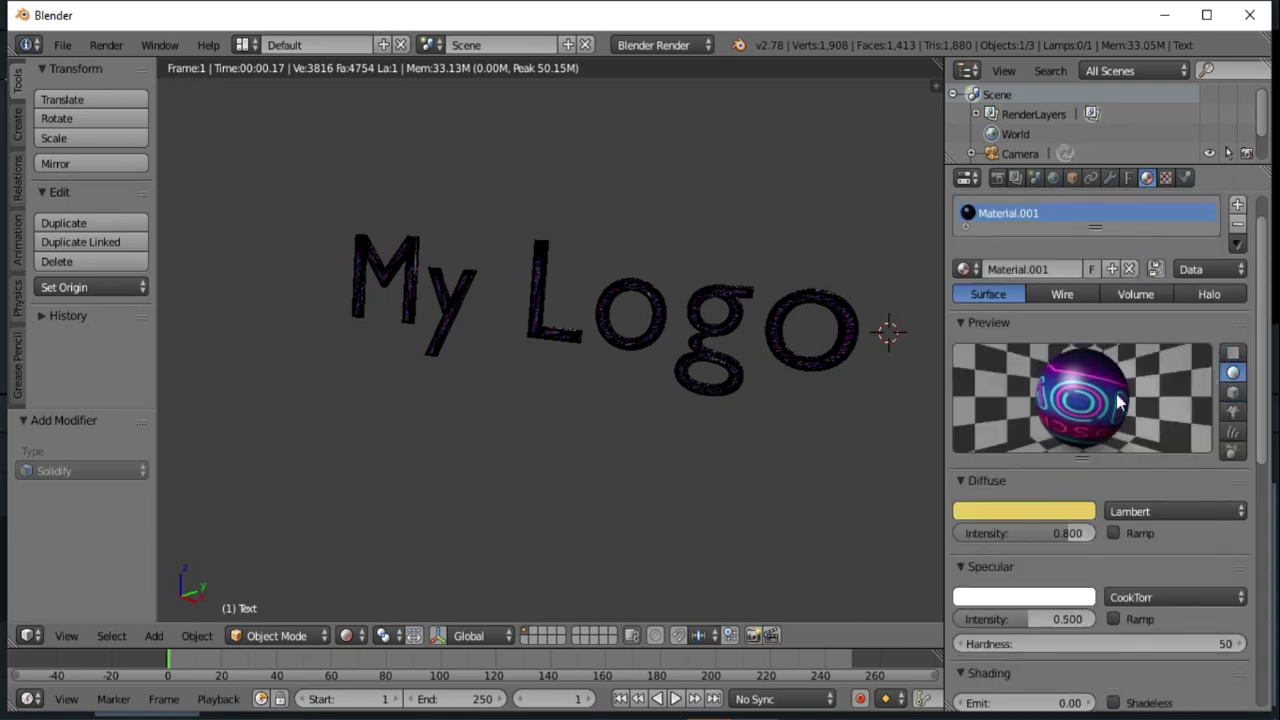
pyautogui.click(1232, 392)
pyautogui.click(1232, 372)
# View the text through the camera and render the still image
pyautogui.click(725, 428)
pyautogui.press('KP_0')
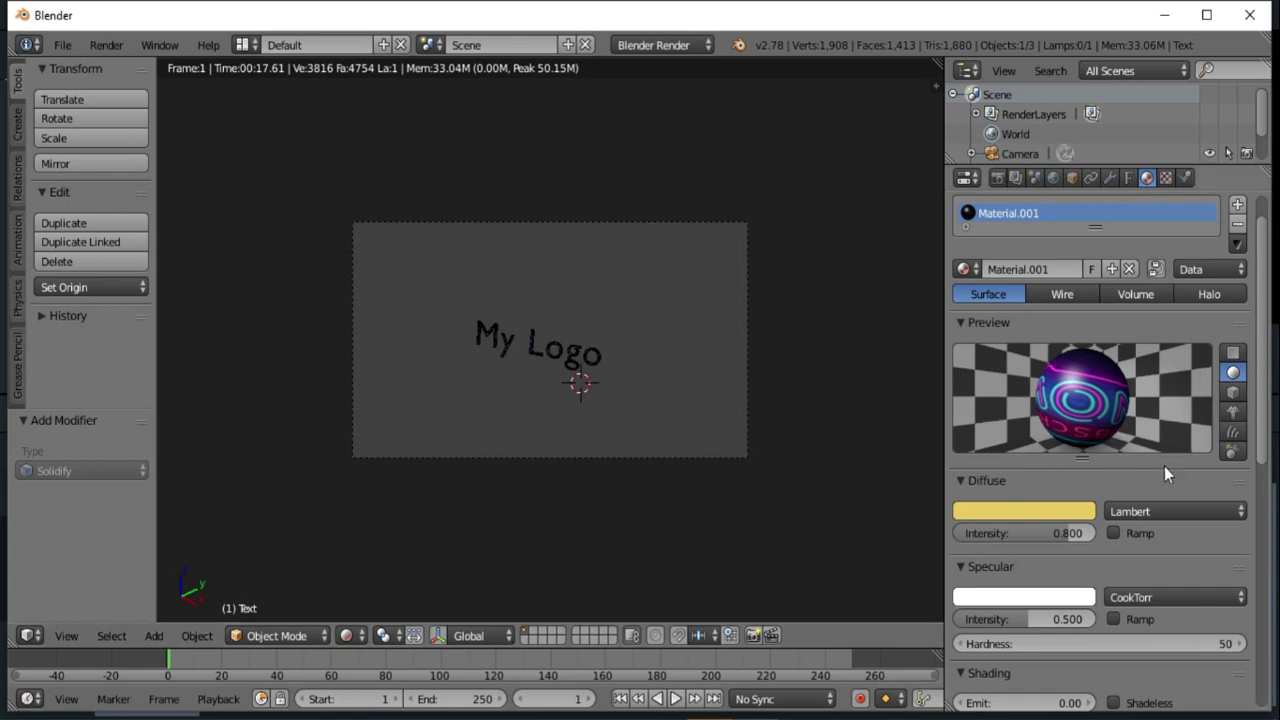
pyautogui.click(291, 638)
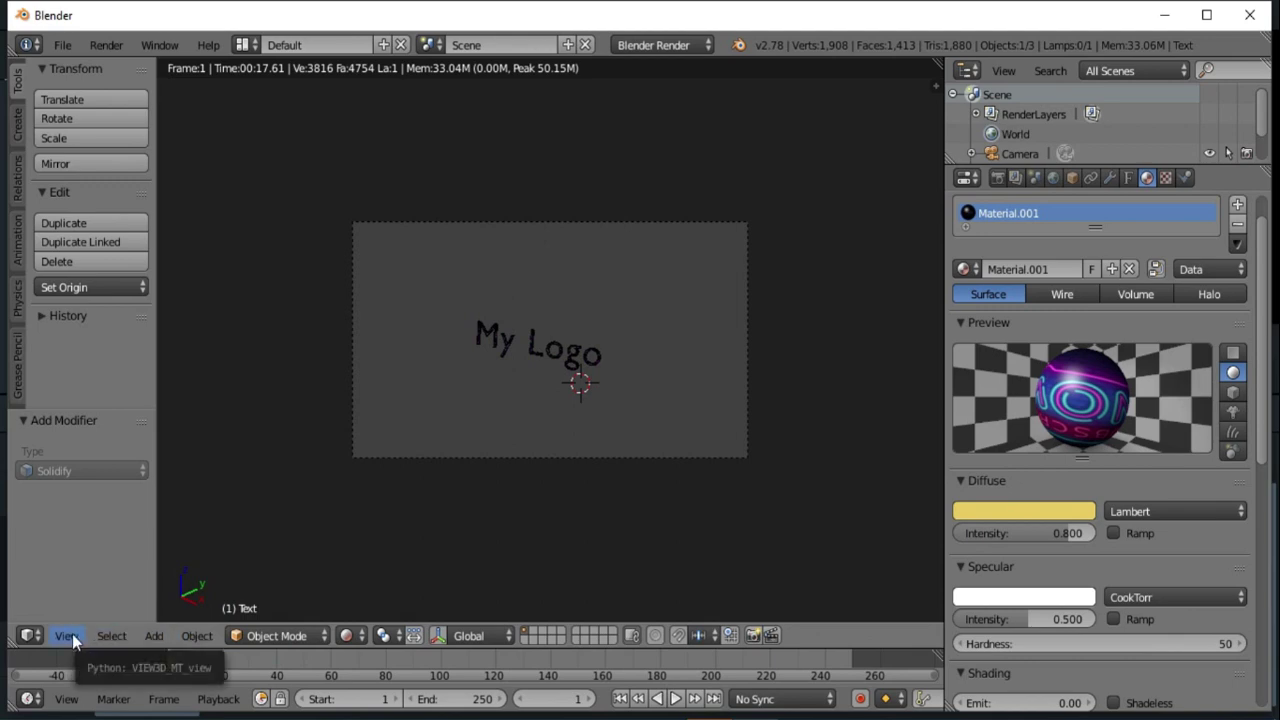
pyautogui.scroll(1, 1201, 317)
pyautogui.click(997, 179)
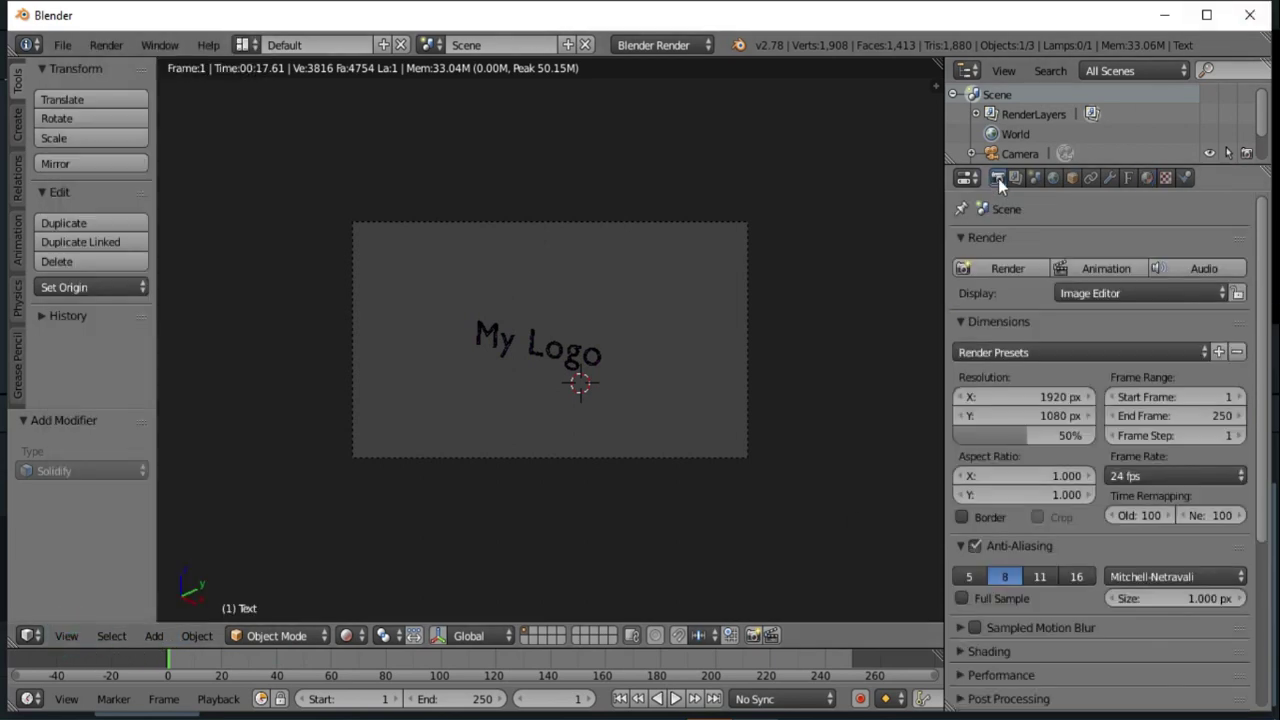
pyautogui.click(1005, 267)
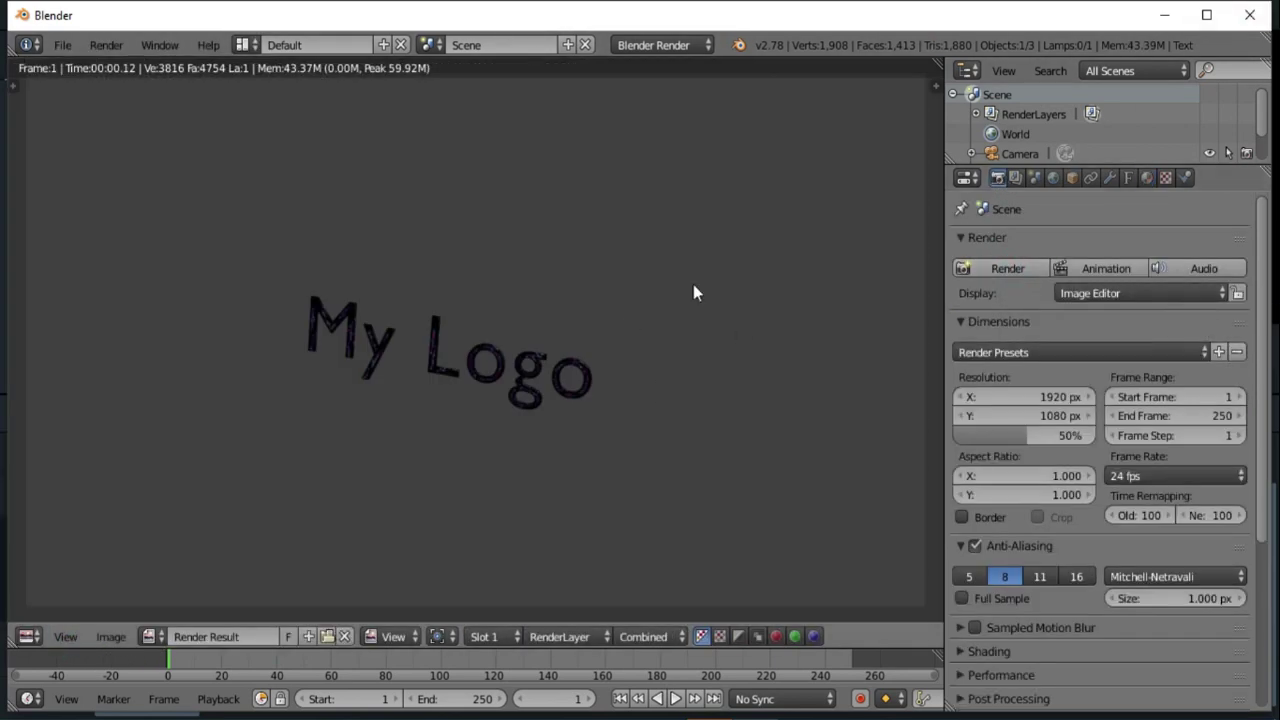
pyautogui.click(1147, 178)
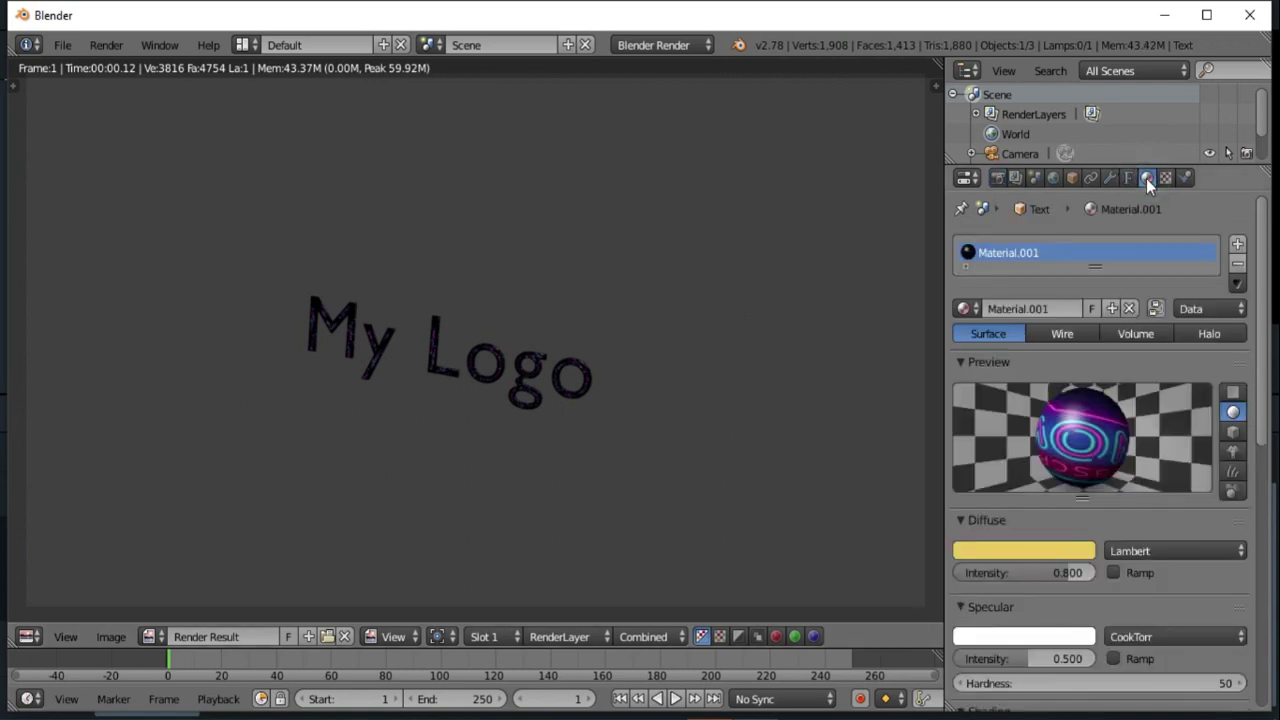
pyautogui.click(1165, 178)
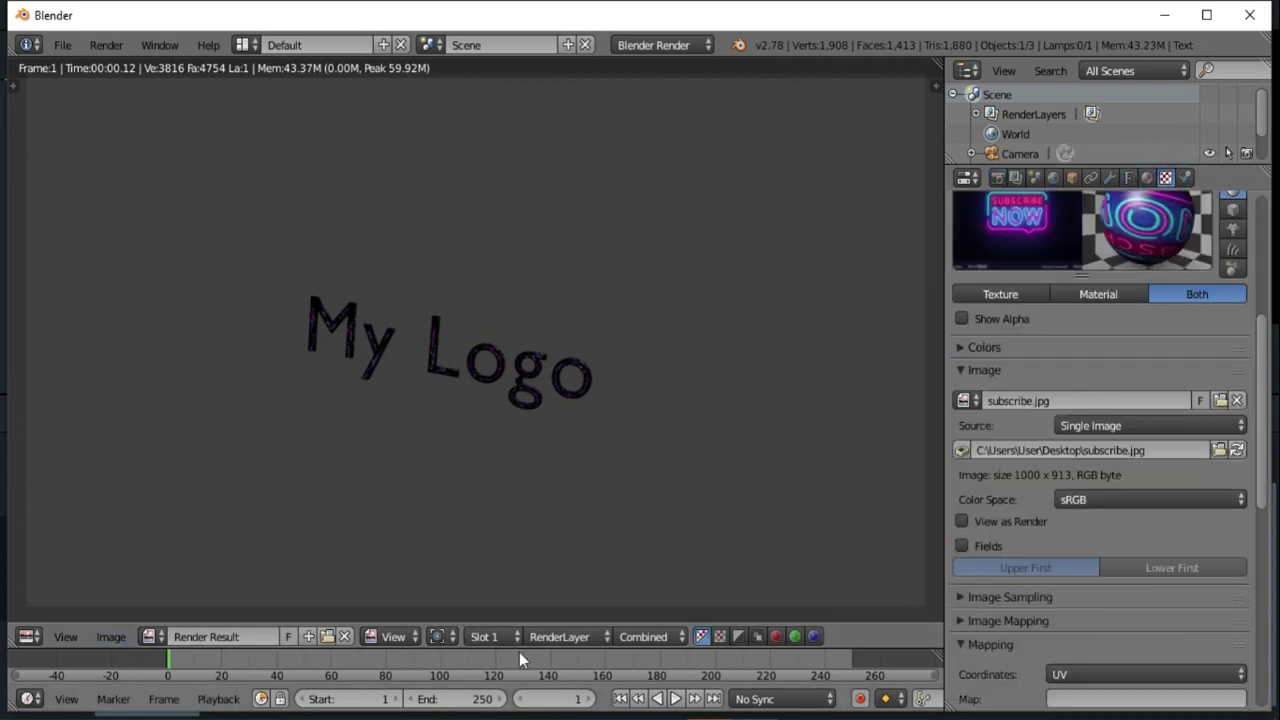
pyautogui.click(69, 636)
pyautogui.click(107, 636)
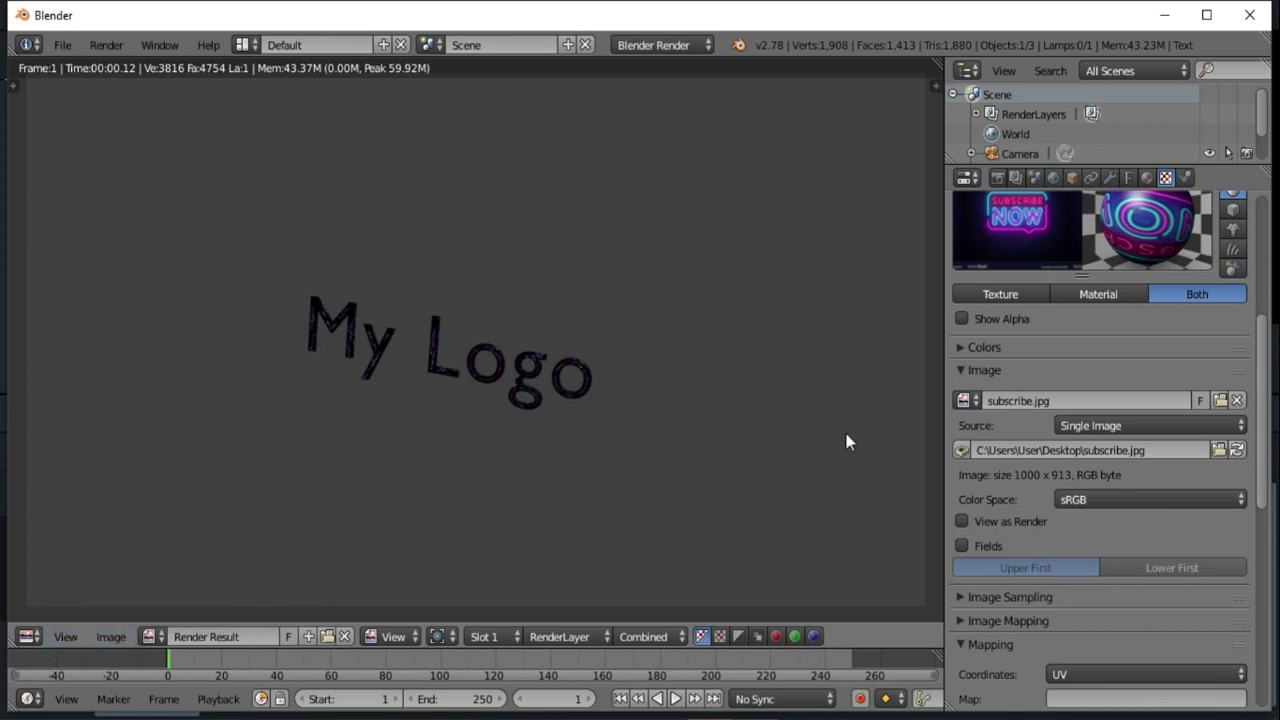
# Save the rendered image as My logo.png in the Desktop folder and open the saved file in Photos
pyautogui.click(116, 636)
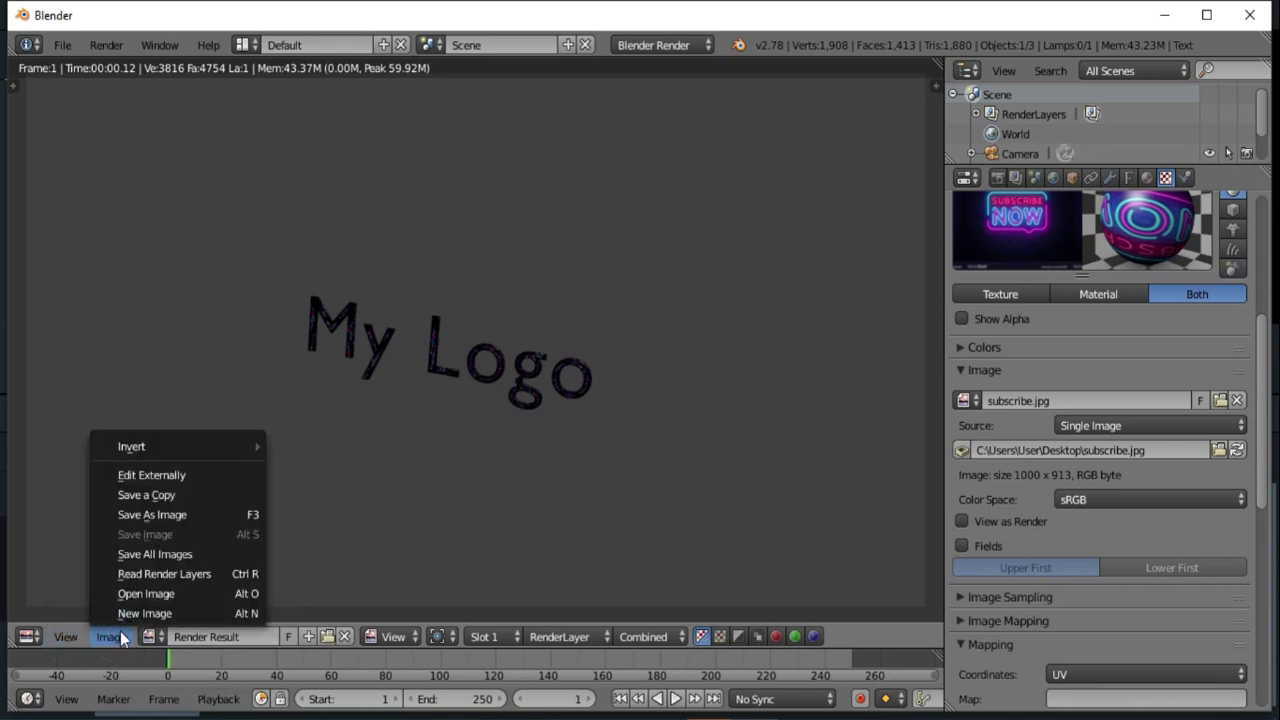
pyautogui.click(159, 515)
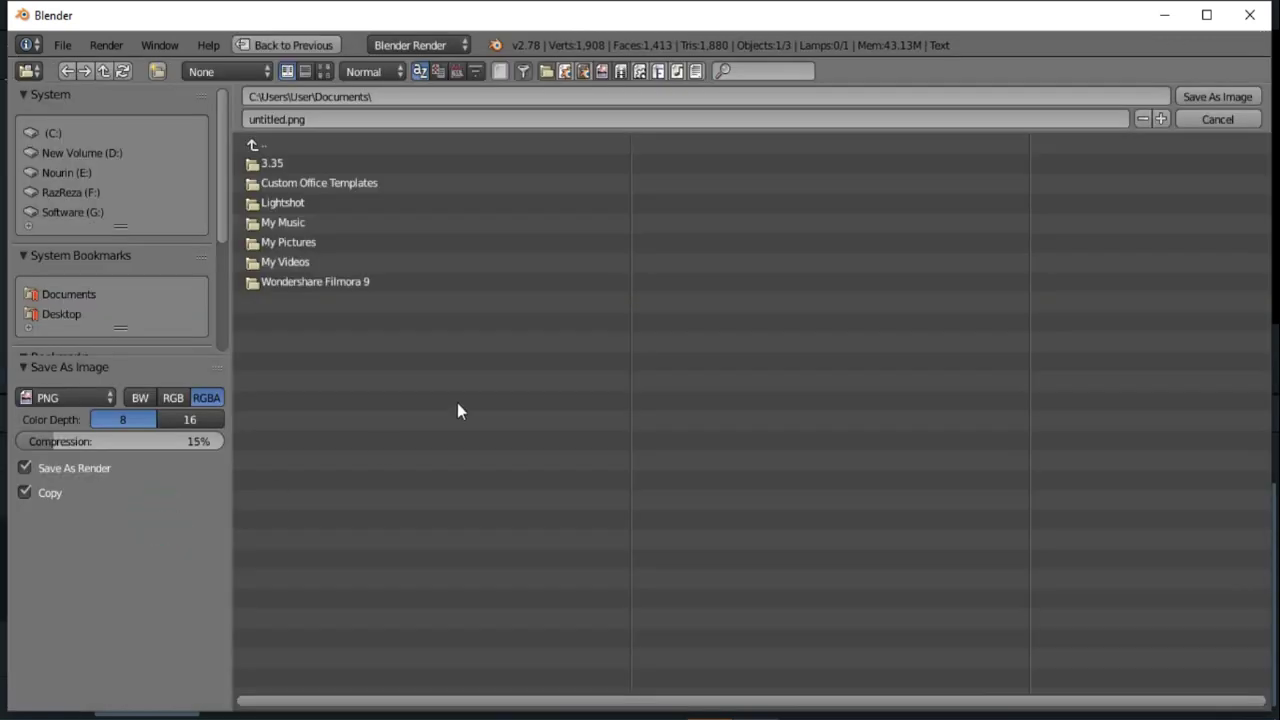
pyautogui.click(70, 314)
pyautogui.click(283, 121)
pyautogui.click(285, 119)
pyautogui.moveTo(285, 119); pyautogui.dragTo(246, 119)
pyautogui.write('My logo')
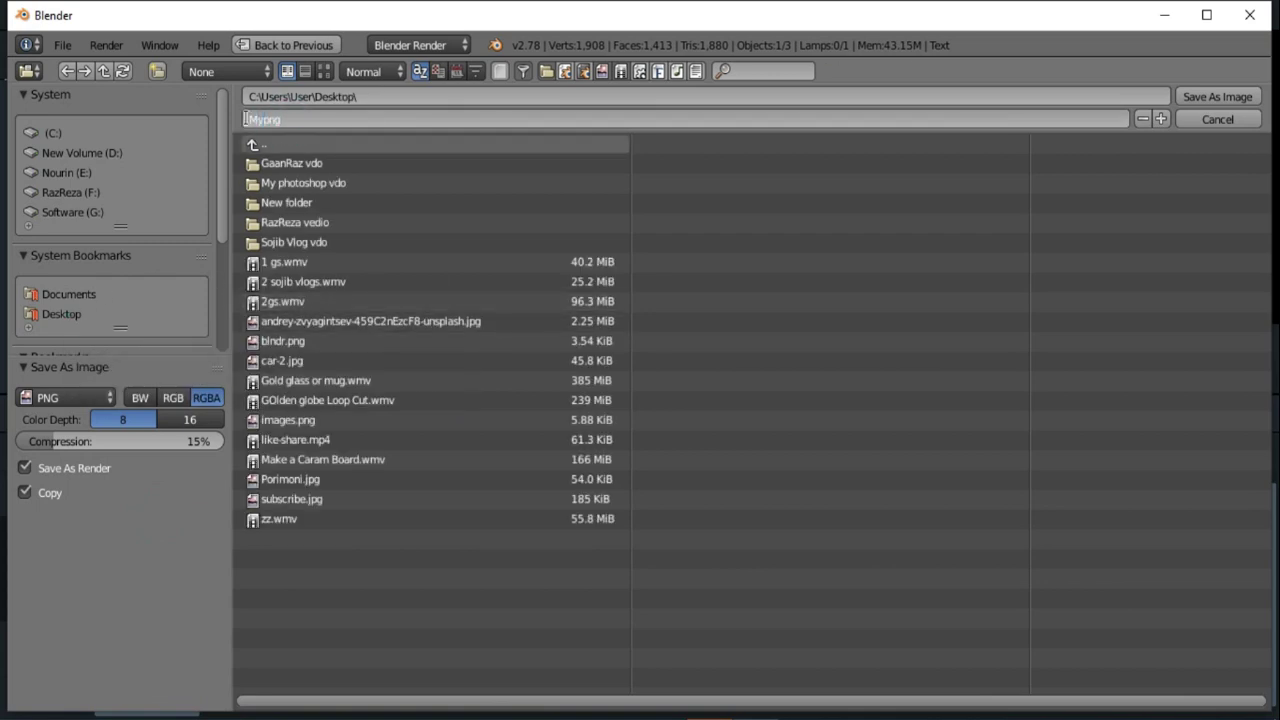
pyautogui.click(1217, 97)
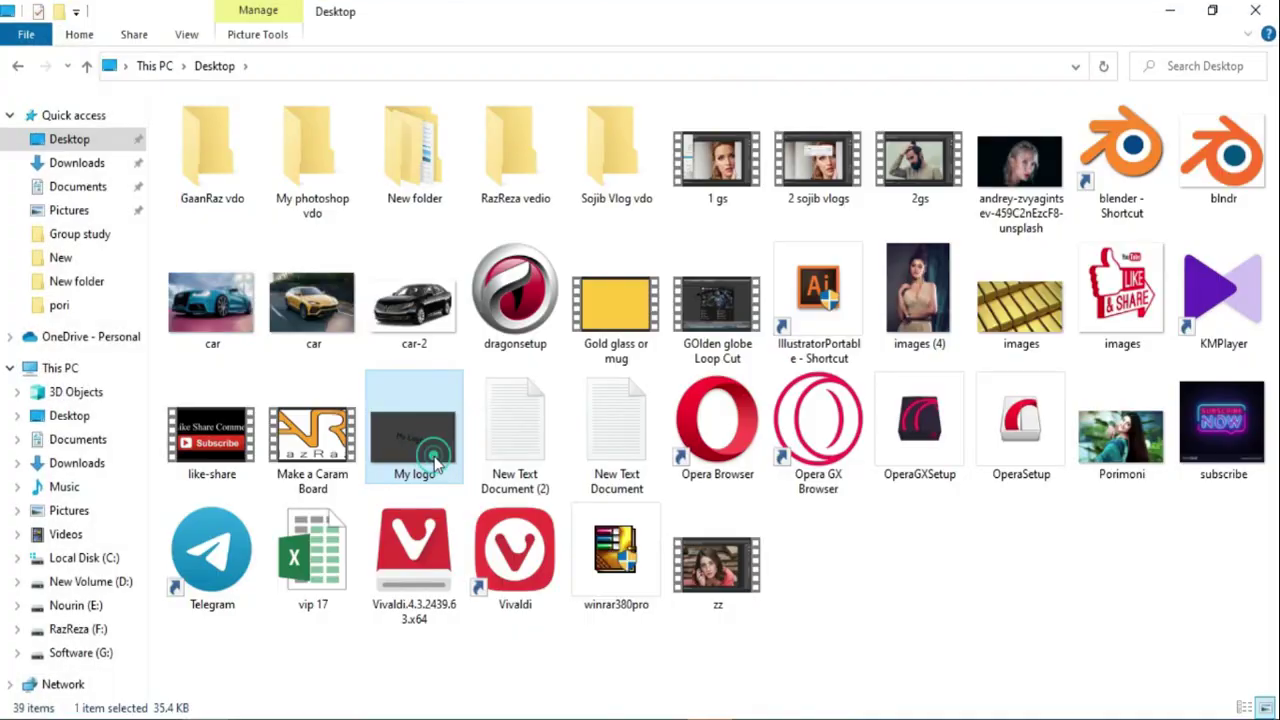
pyautogui.doubleClick(434, 456)
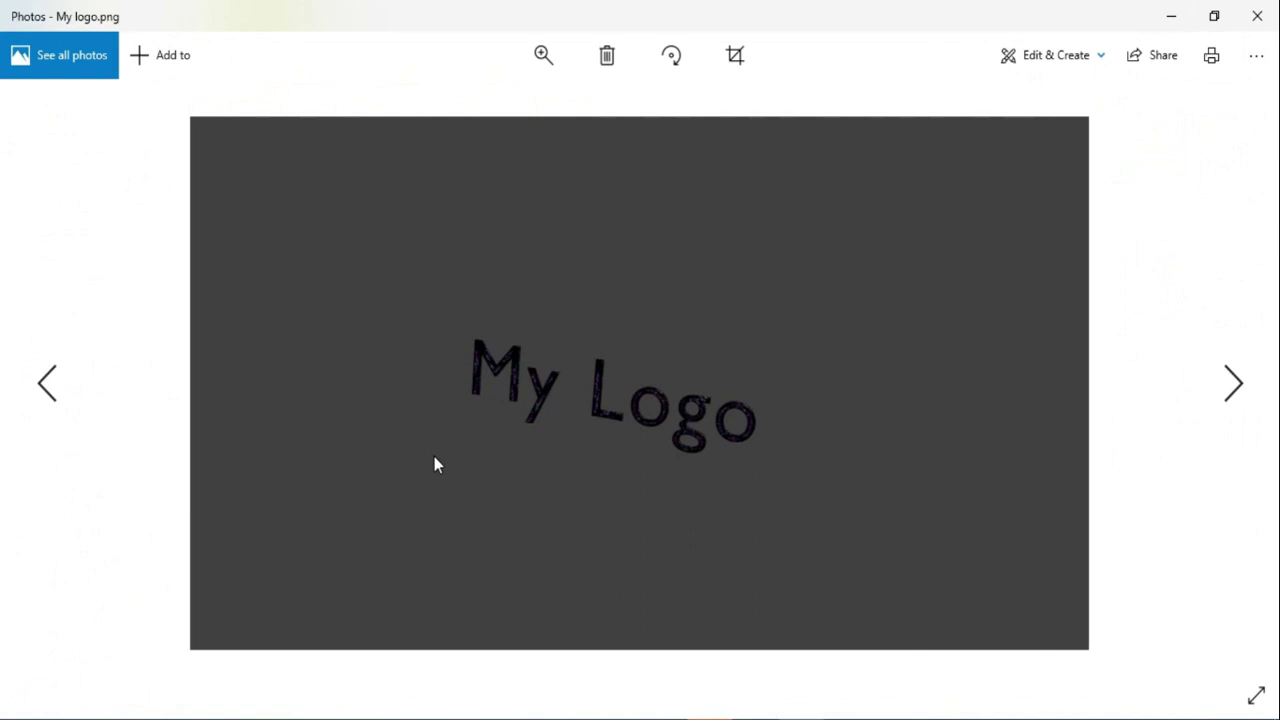